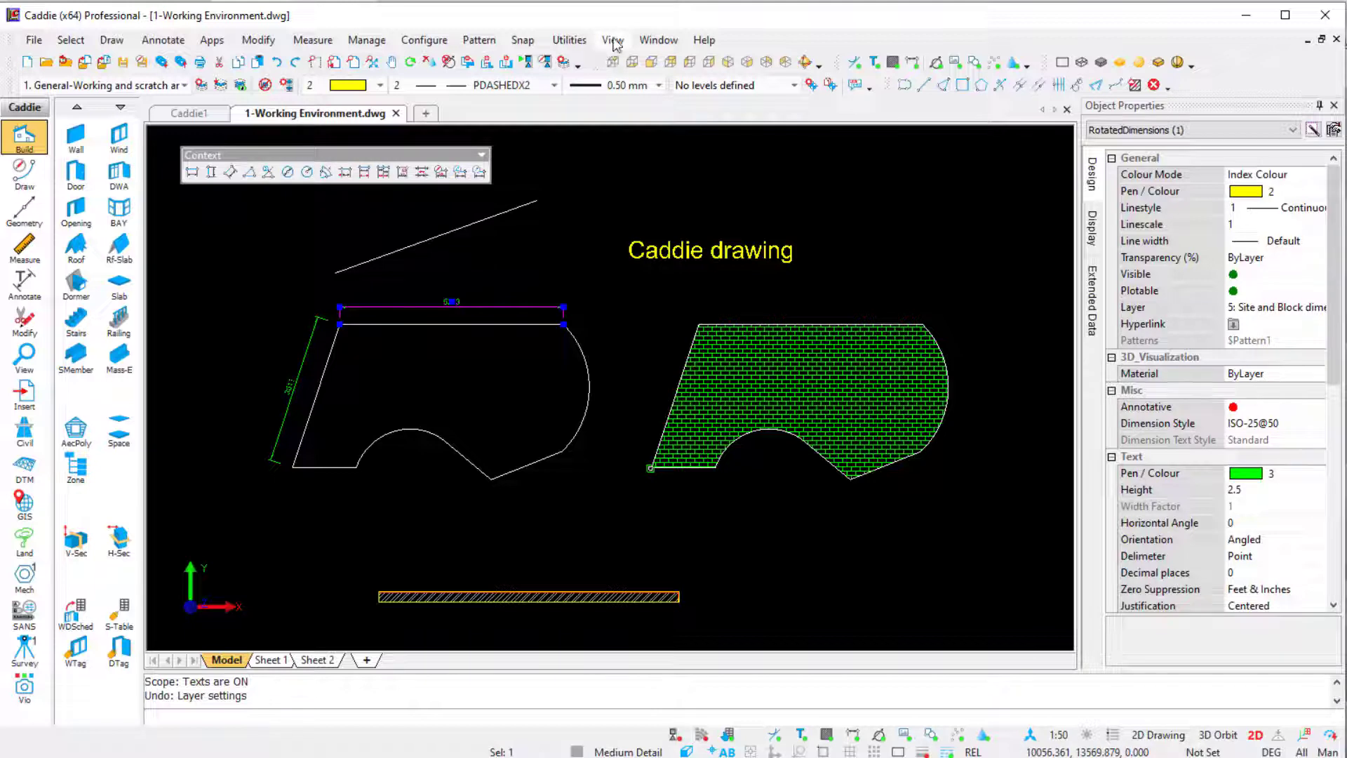
Dock the floating Context toolbar with the fixed toolbars above the drawing area
{"action": "left_click", "coordinate": [612, 39]}
{"action": "left_click", "coordinate": [613, 40]}
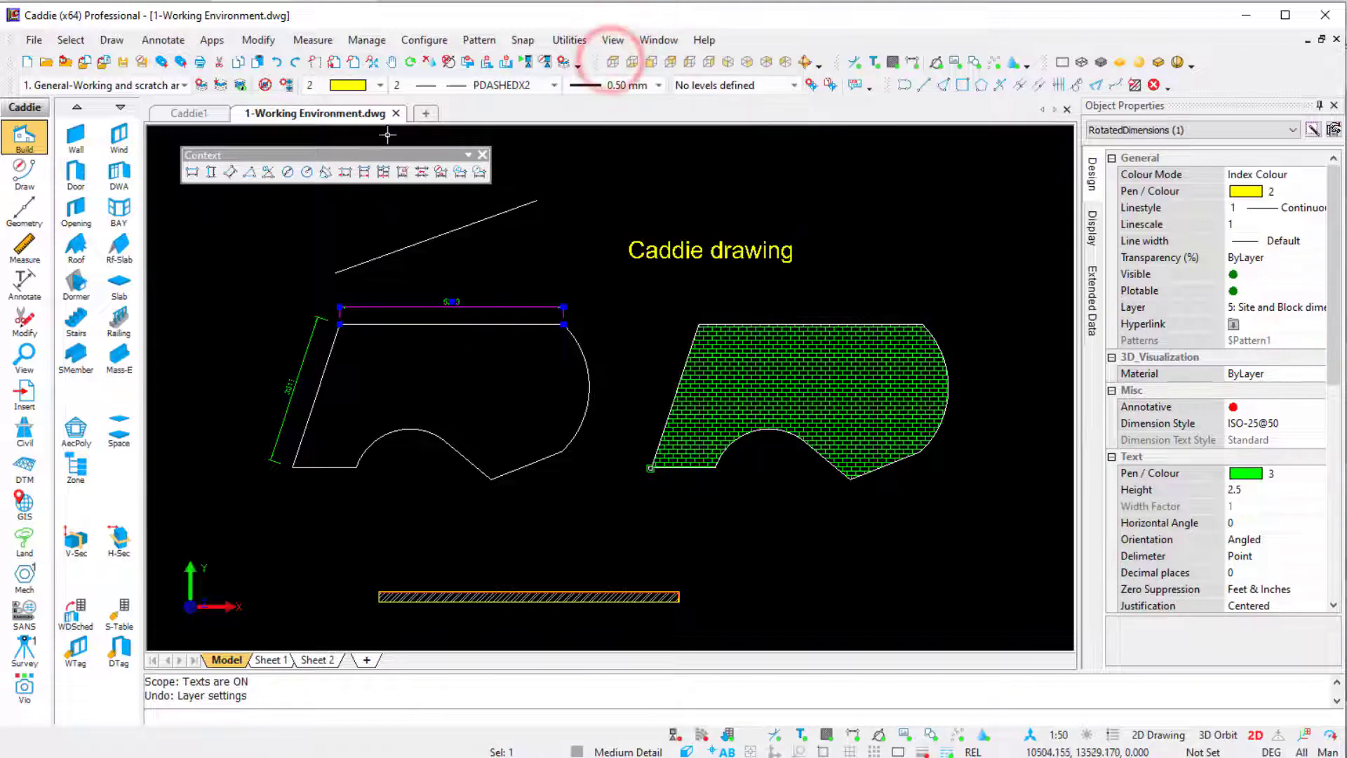
{"action": "left_click_drag", "start_coordinate": [260, 154], "coordinate": [68, 109]}
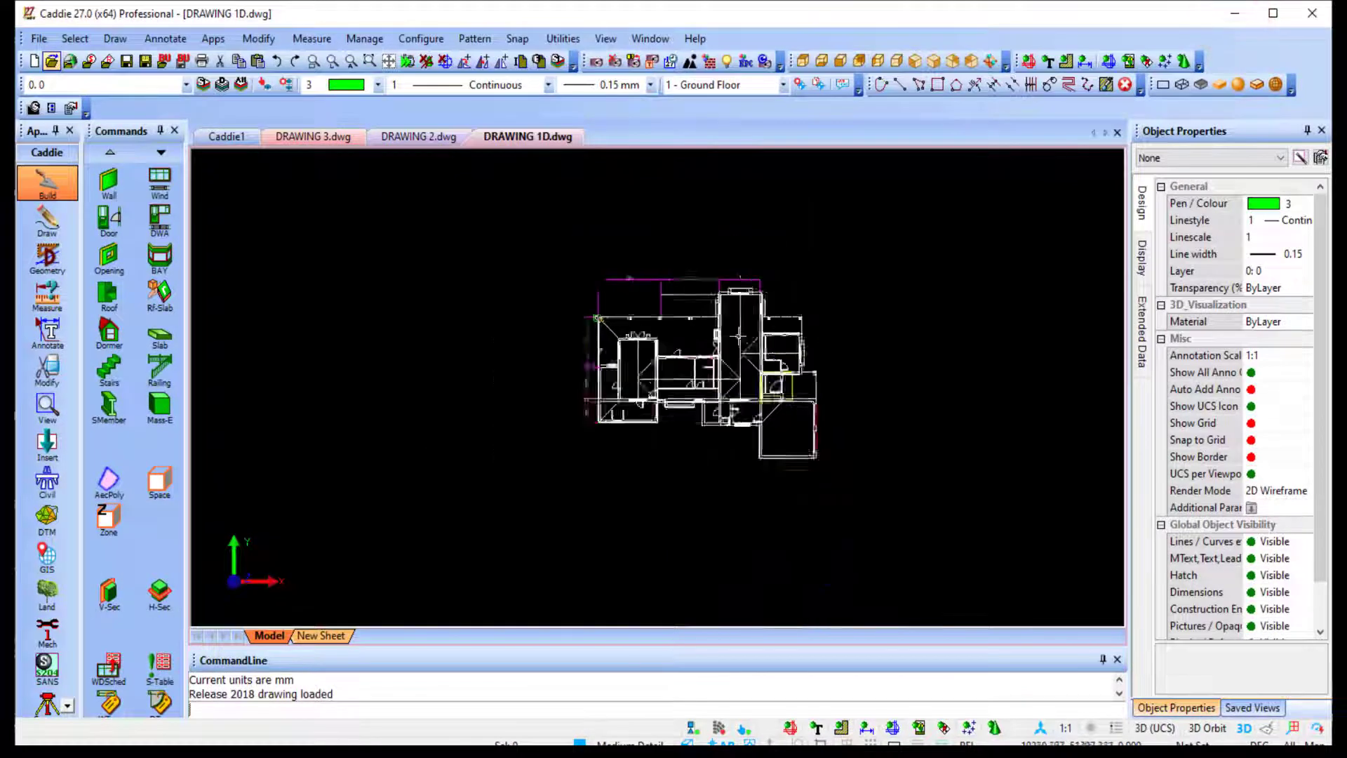
Create a vertical section with an end-to-end profile just below the green site plan, extending past the roof plan above it
{"action": "scroll", "coordinate": [739, 335], "scroll_direction": "down", "scroll_amount": 5}
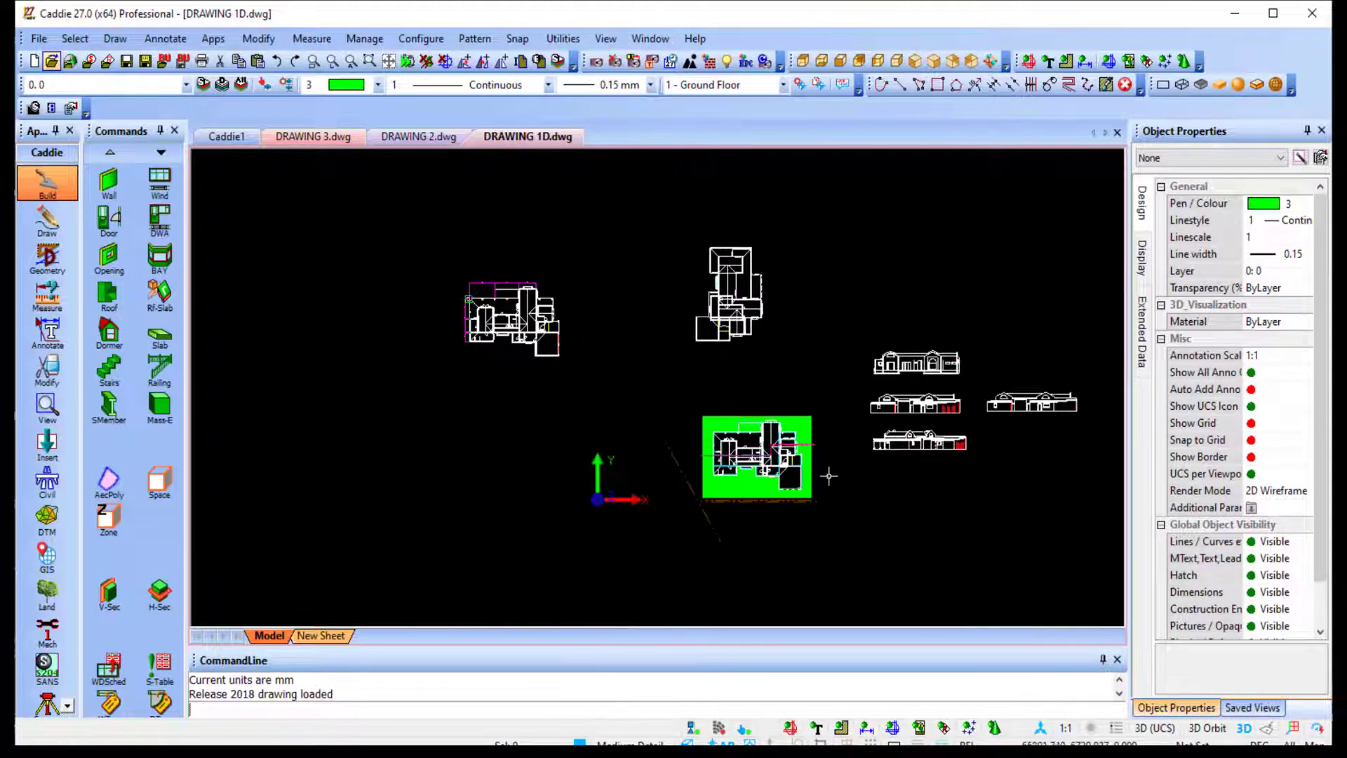
{"action": "scroll", "coordinate": [829, 476], "scroll_direction": "up", "scroll_amount": 8}
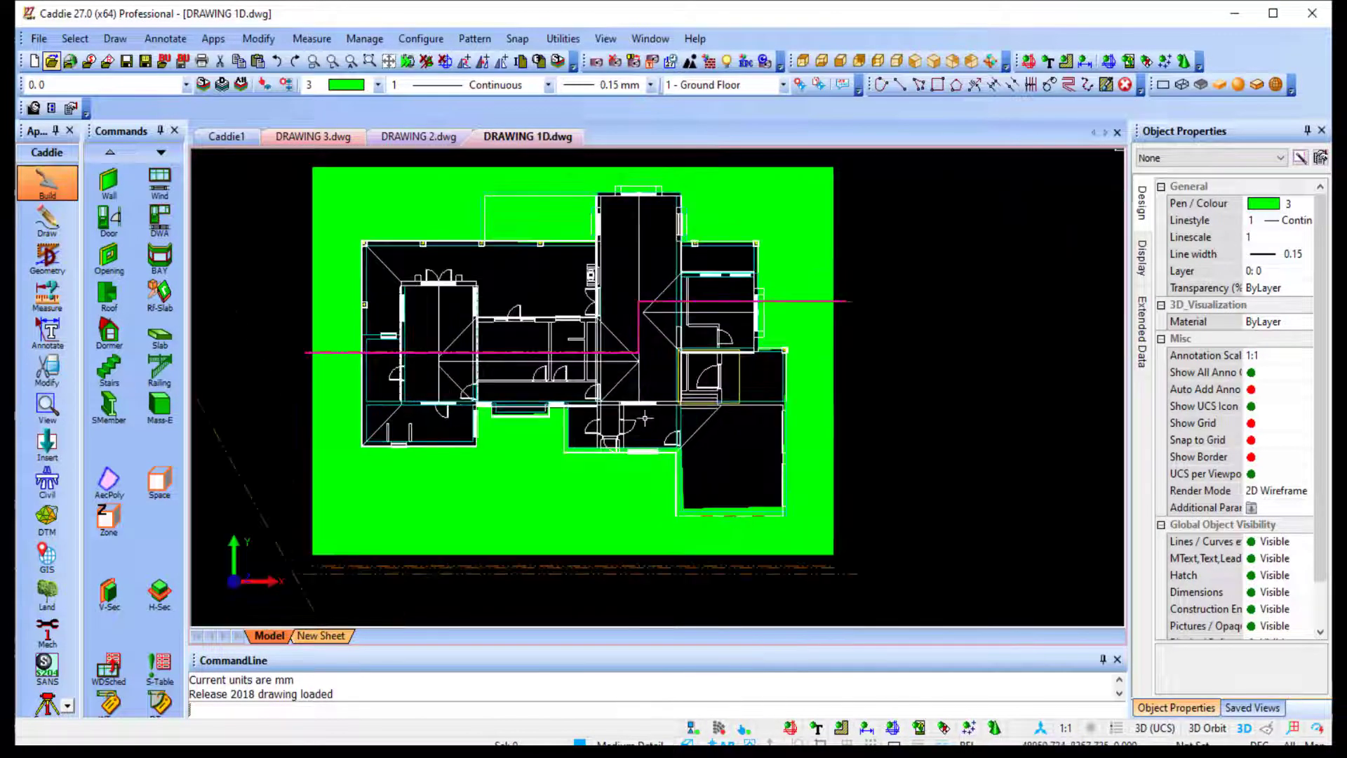
{"action": "scroll", "coordinate": [625, 491], "scroll_direction": "down", "scroll_amount": 5}
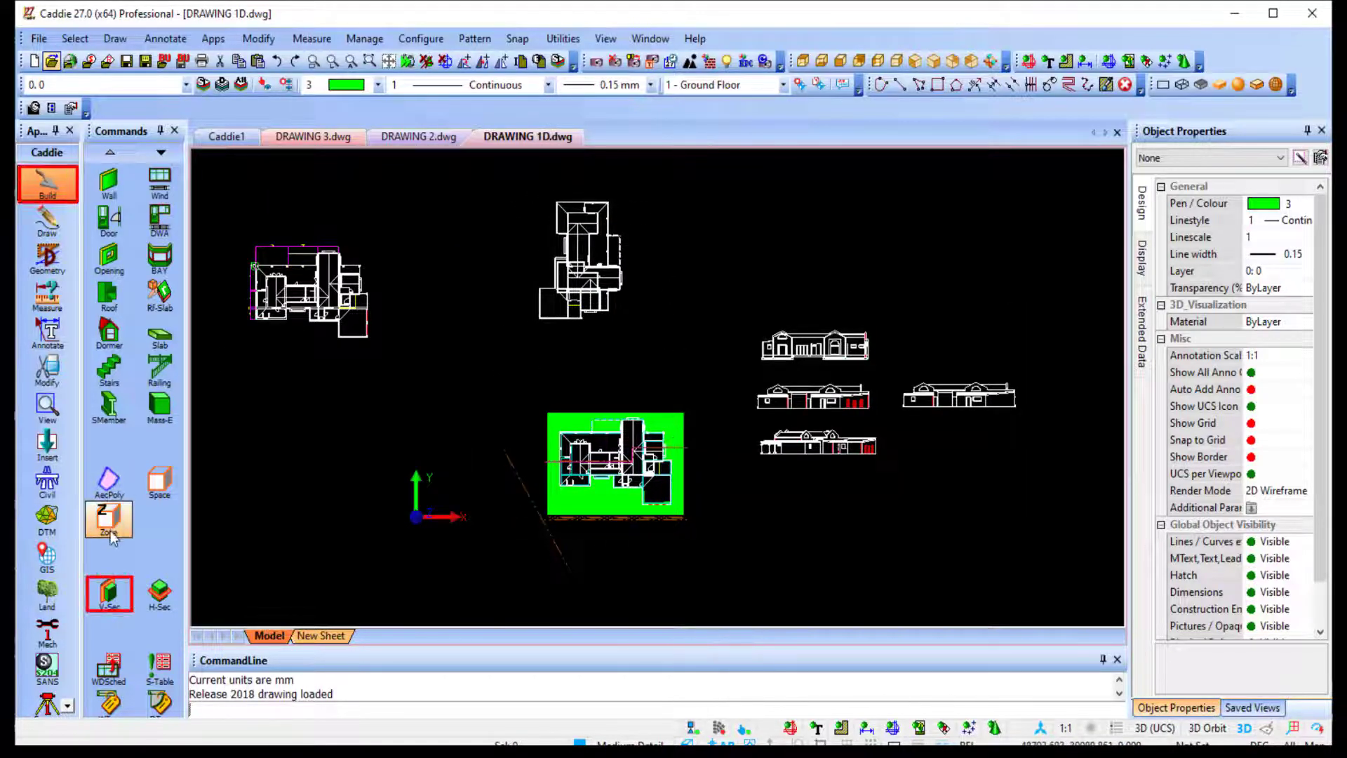
{"action": "left_click", "coordinate": [109, 594]}
{"action": "left_click", "coordinate": [173, 629]}
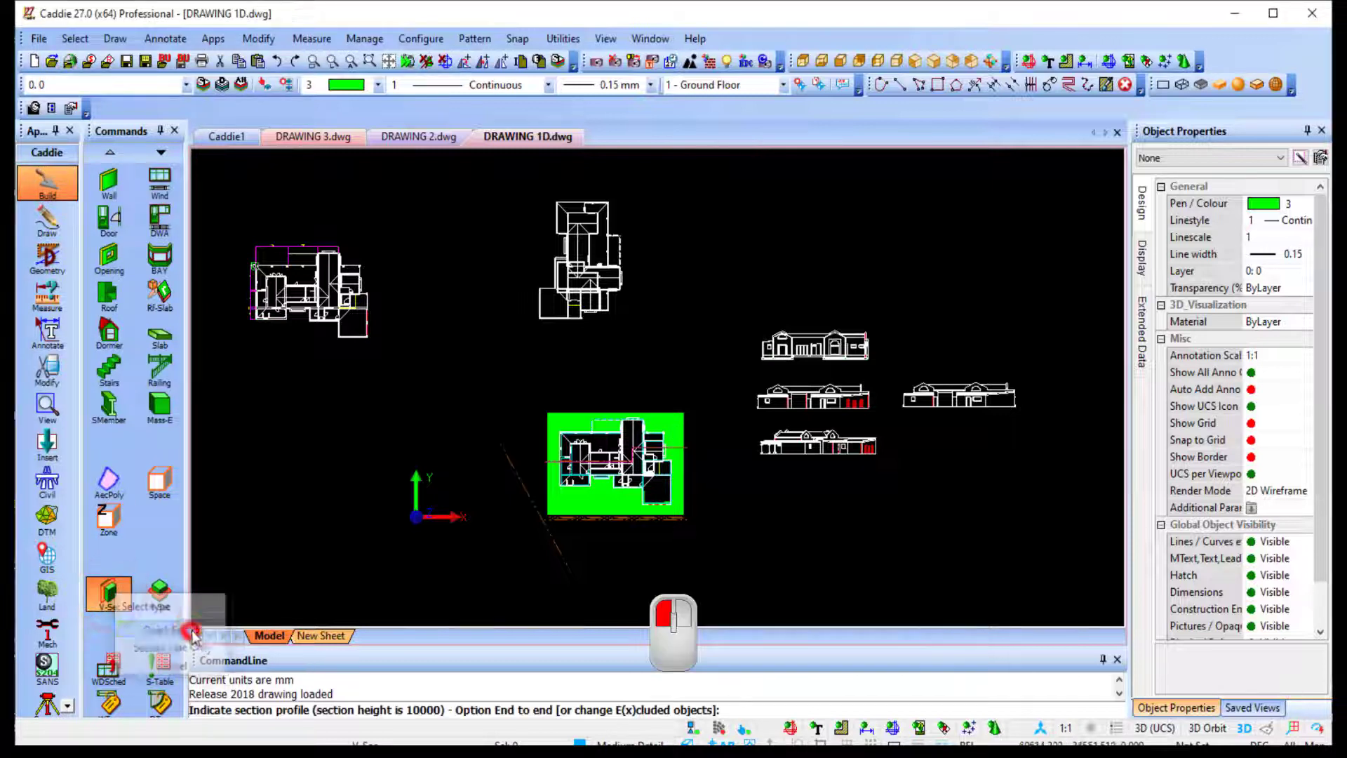
{"action": "left_click", "coordinate": [502, 526]}
{"action": "key", "text": "Tab"}
{"action": "left_click", "coordinate": [696, 526]}
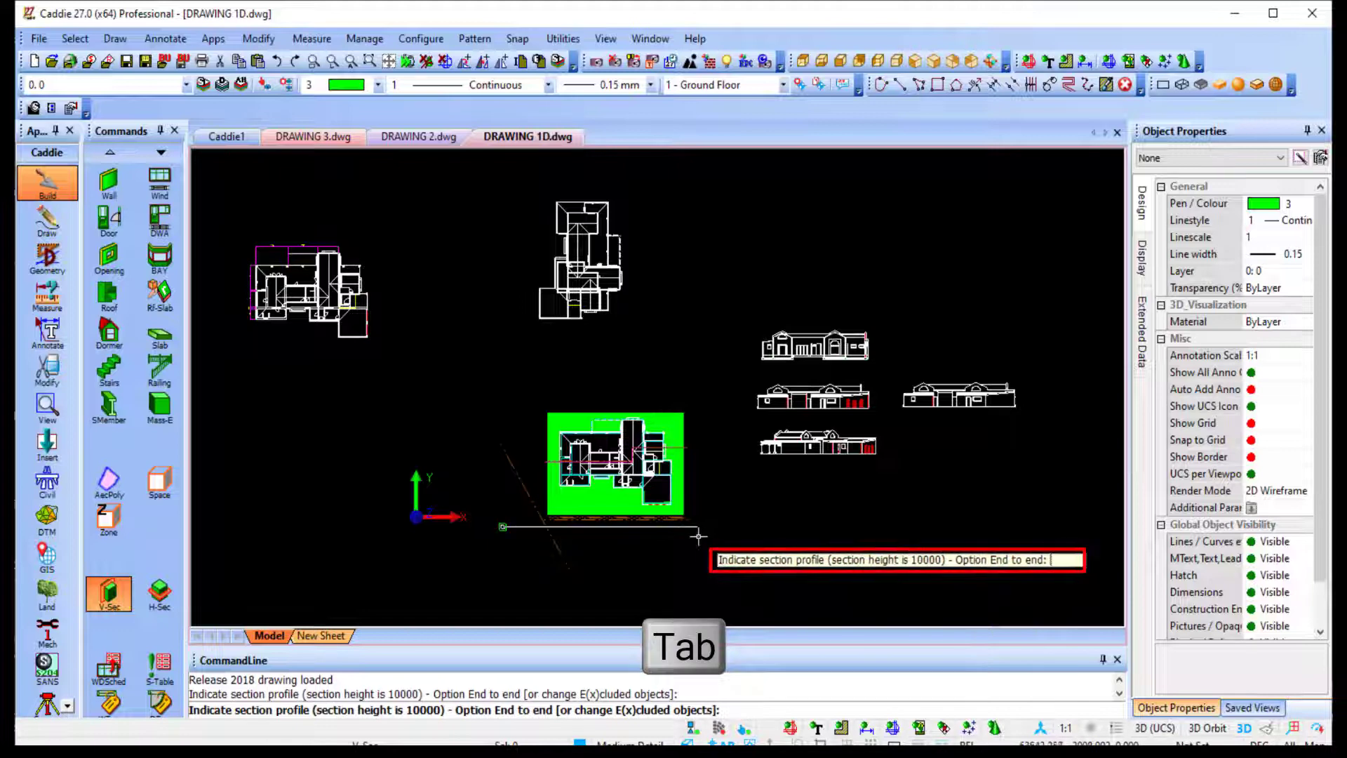
{"action": "key", "text": "e"}
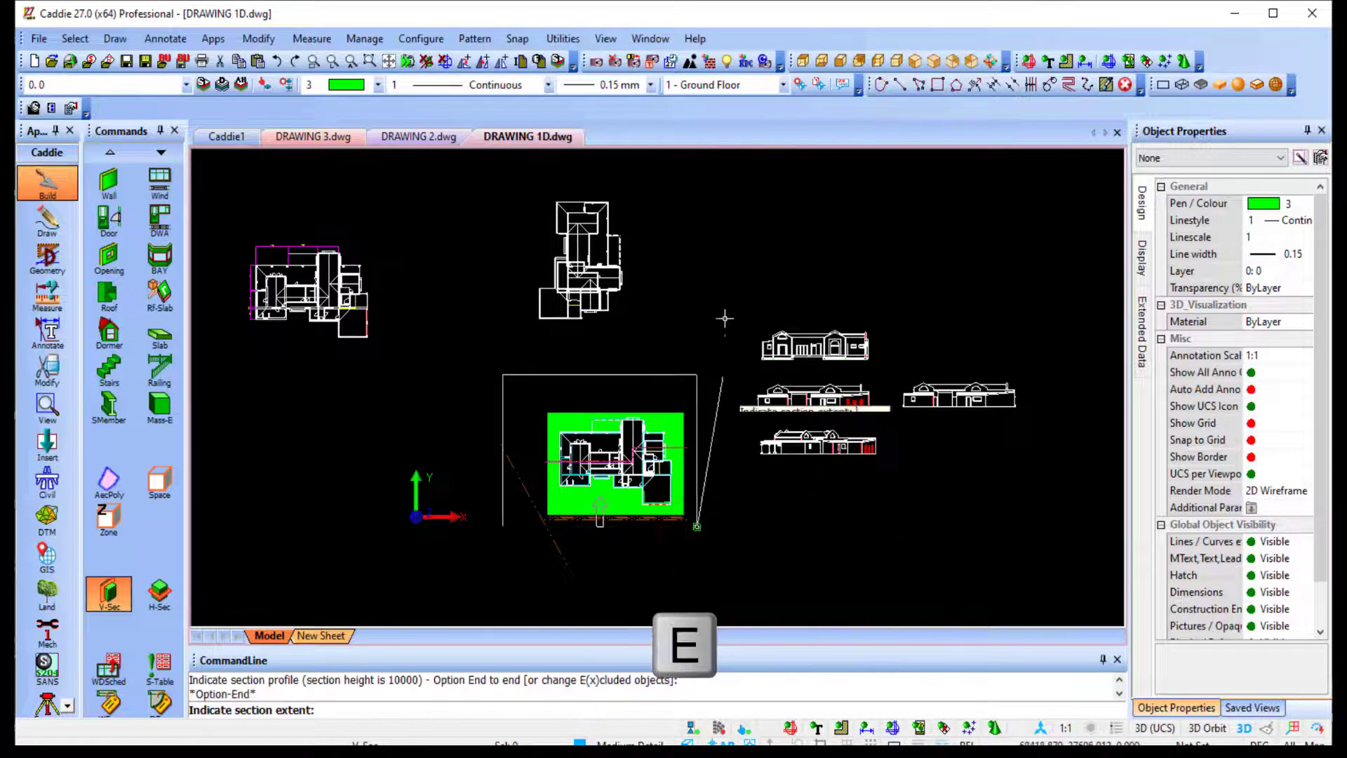
{"action": "left_click", "coordinate": [720, 186]}
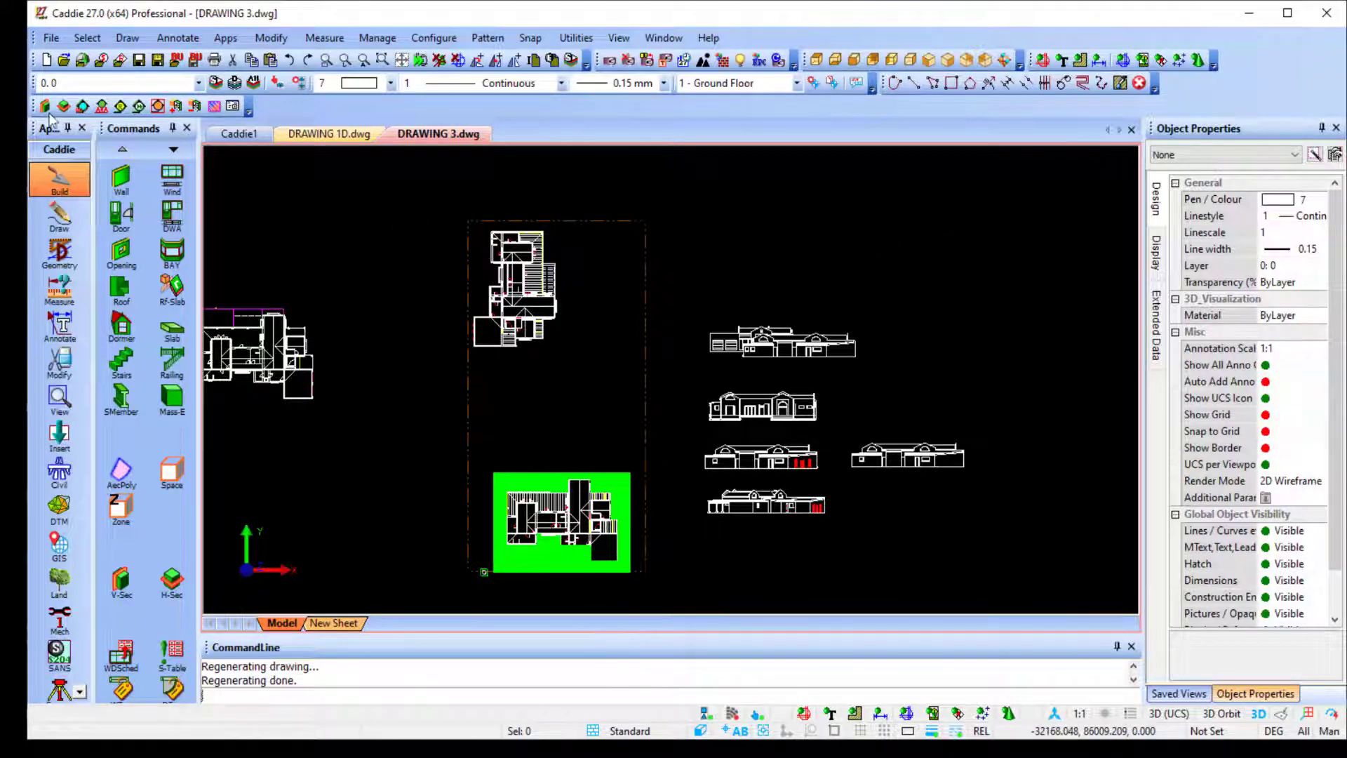
Undock the Context toolbar and add three subdivisions of 3000, 6000 and 9000 to the section line around the plans
{"action": "left_click_drag", "start_coordinate": [33, 107], "coordinate": [288, 204]}
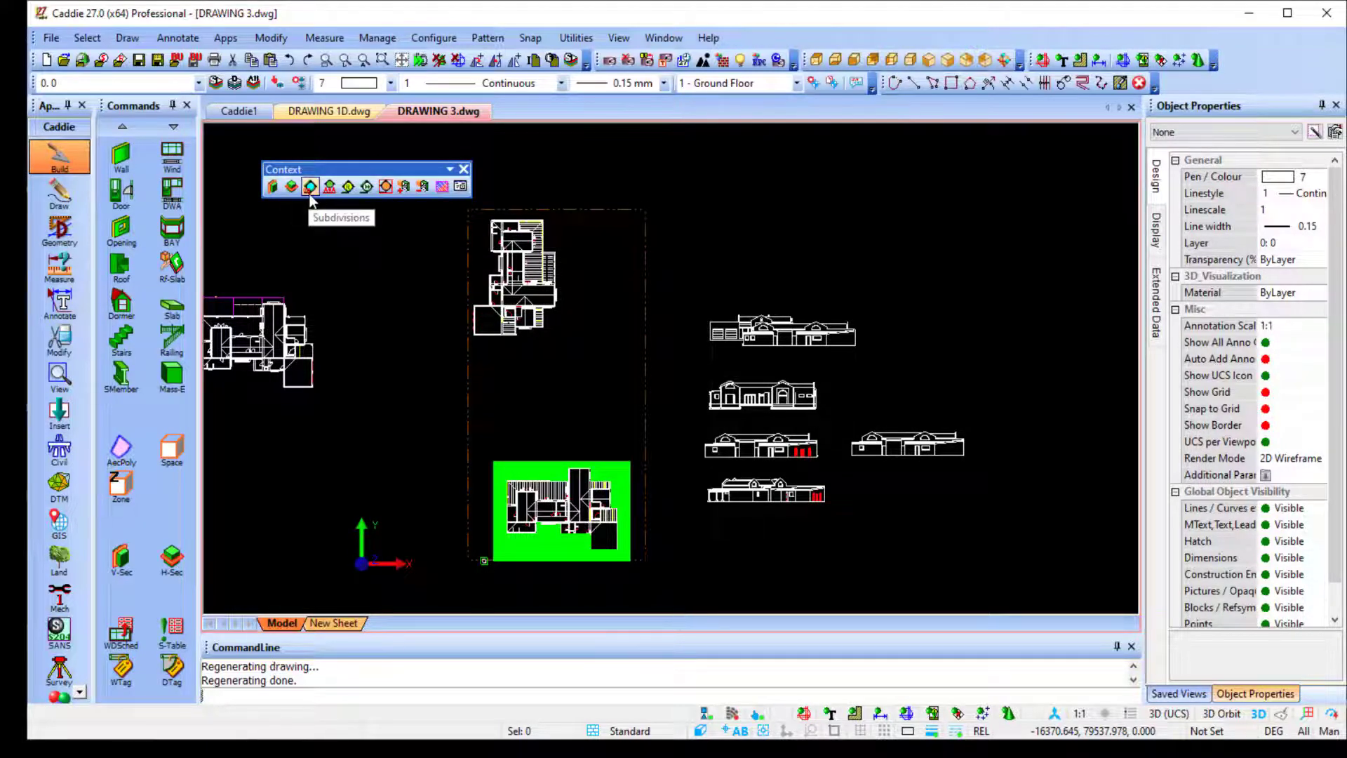
{"action": "left_click", "coordinate": [310, 195]}
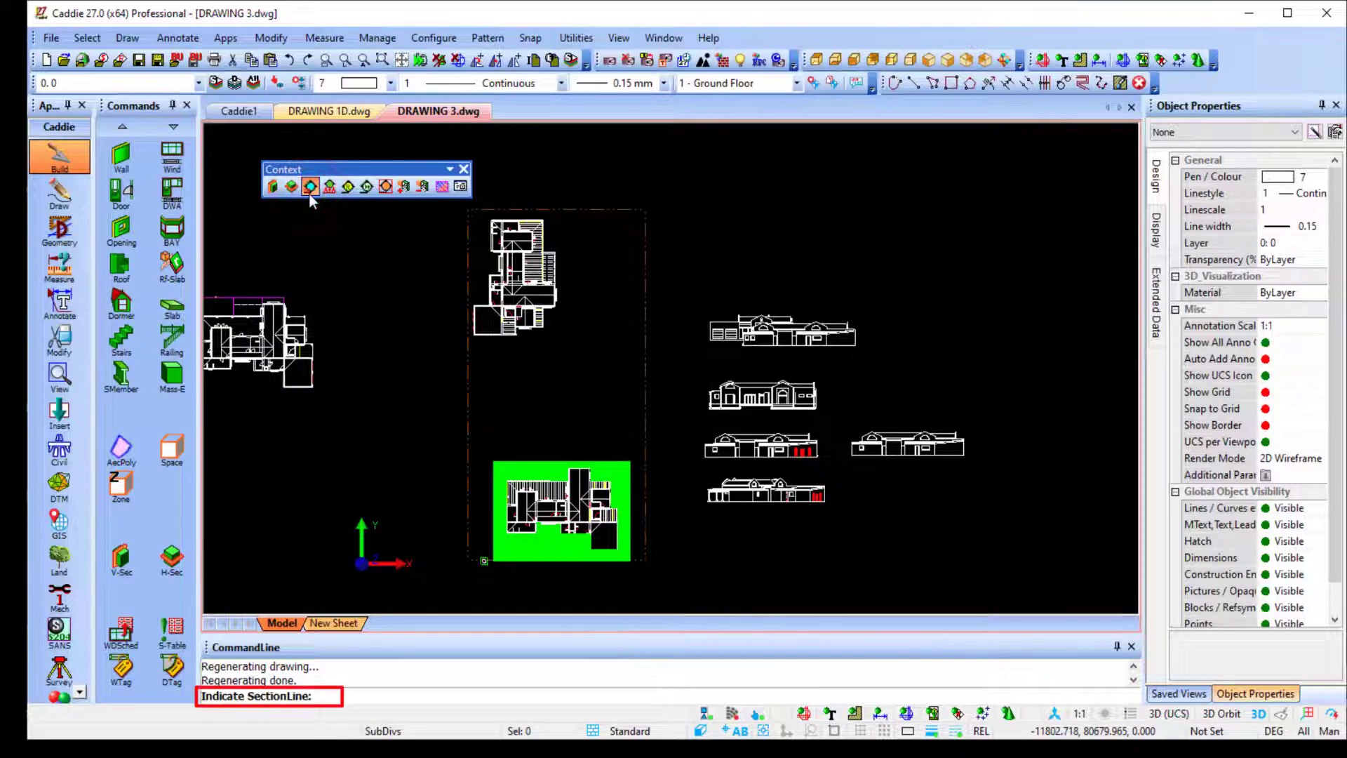
{"action": "left_click", "coordinate": [467, 395]}
{"action": "left_click_drag", "start_coordinate": [713, 285], "coordinate": [821, 277]}
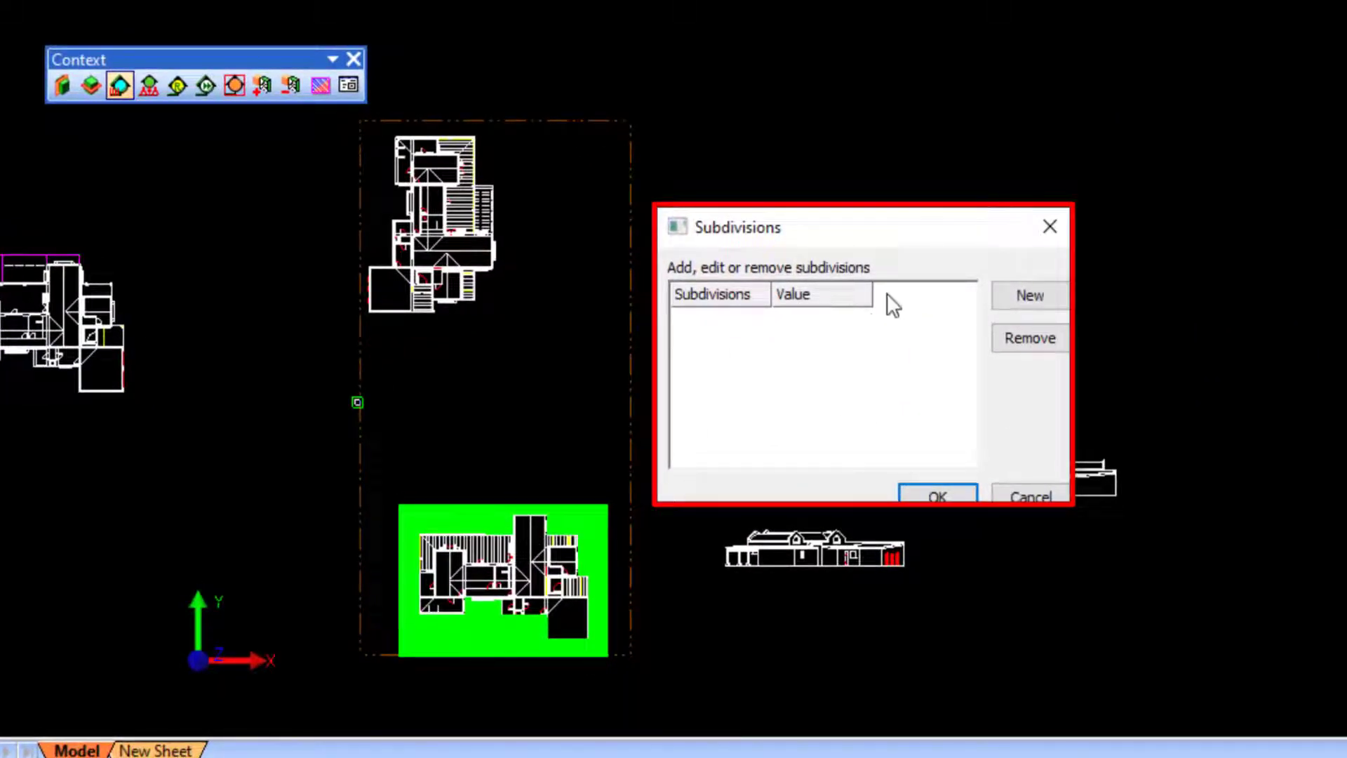
{"action": "left_click", "coordinate": [1029, 296]}
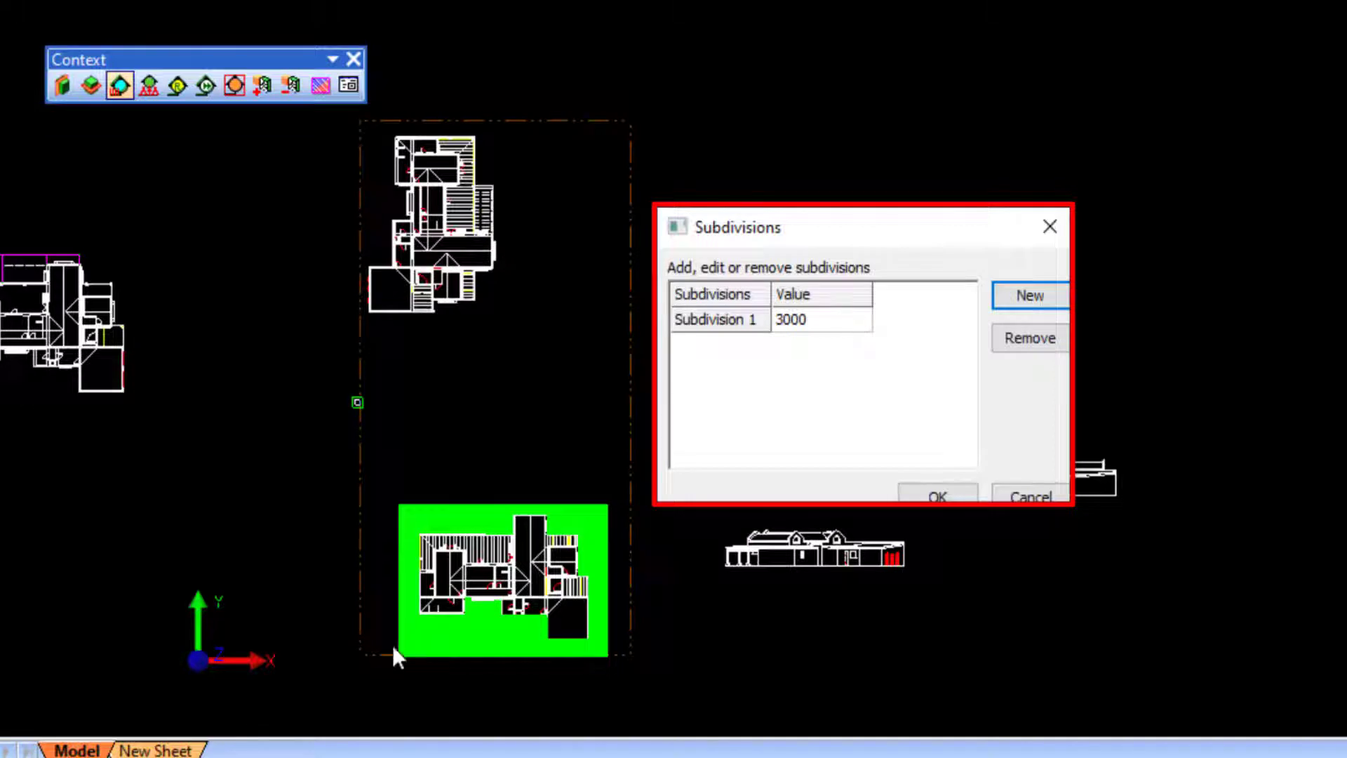
{"action": "left_click", "coordinate": [1029, 295]}
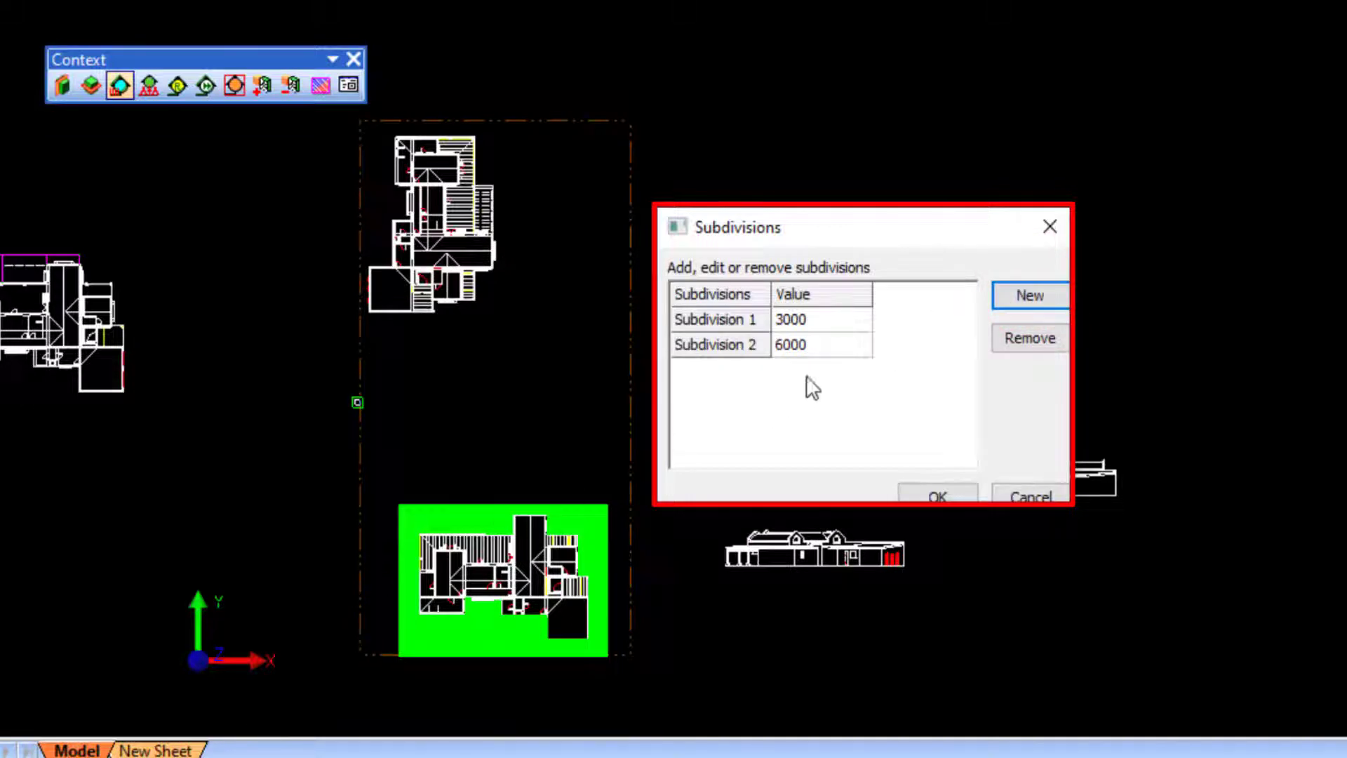
{"action": "left_click", "coordinate": [1025, 294]}
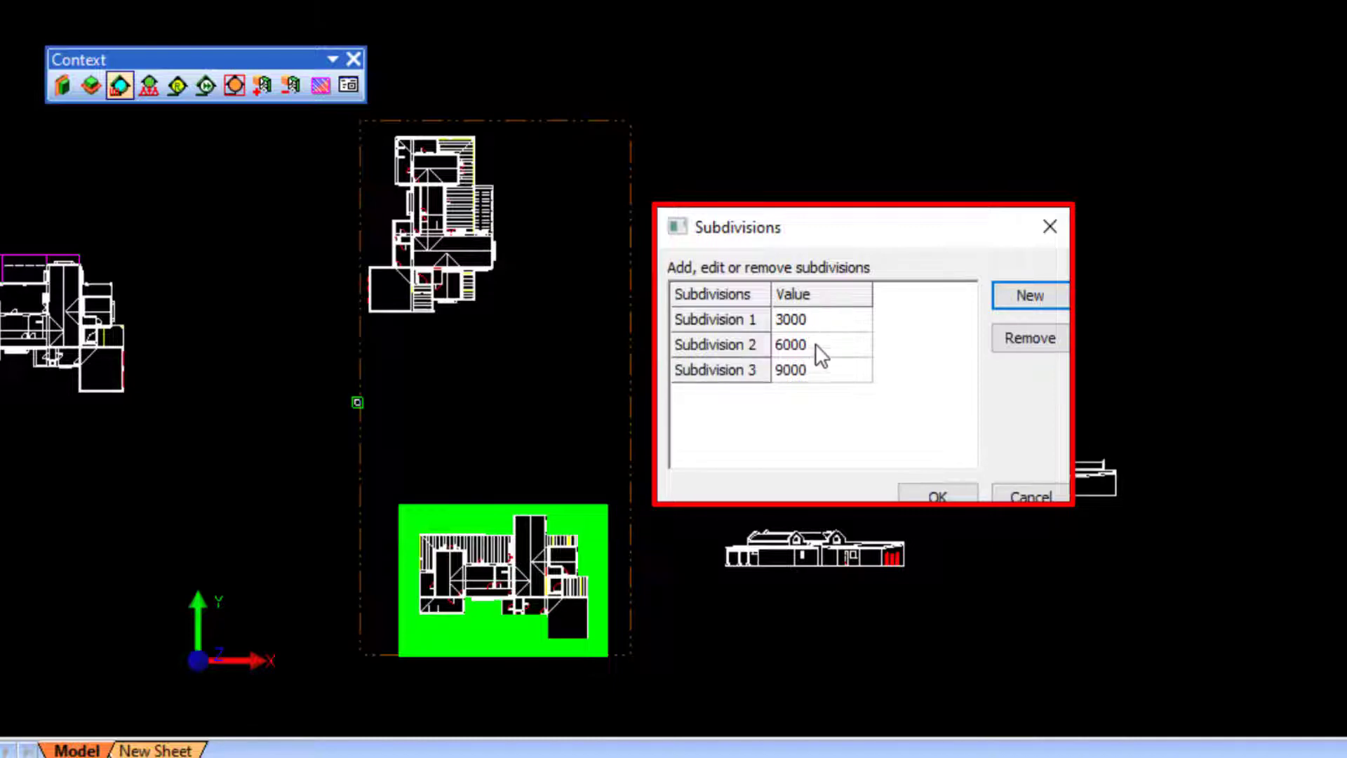
{"action": "left_click", "coordinate": [955, 498]}
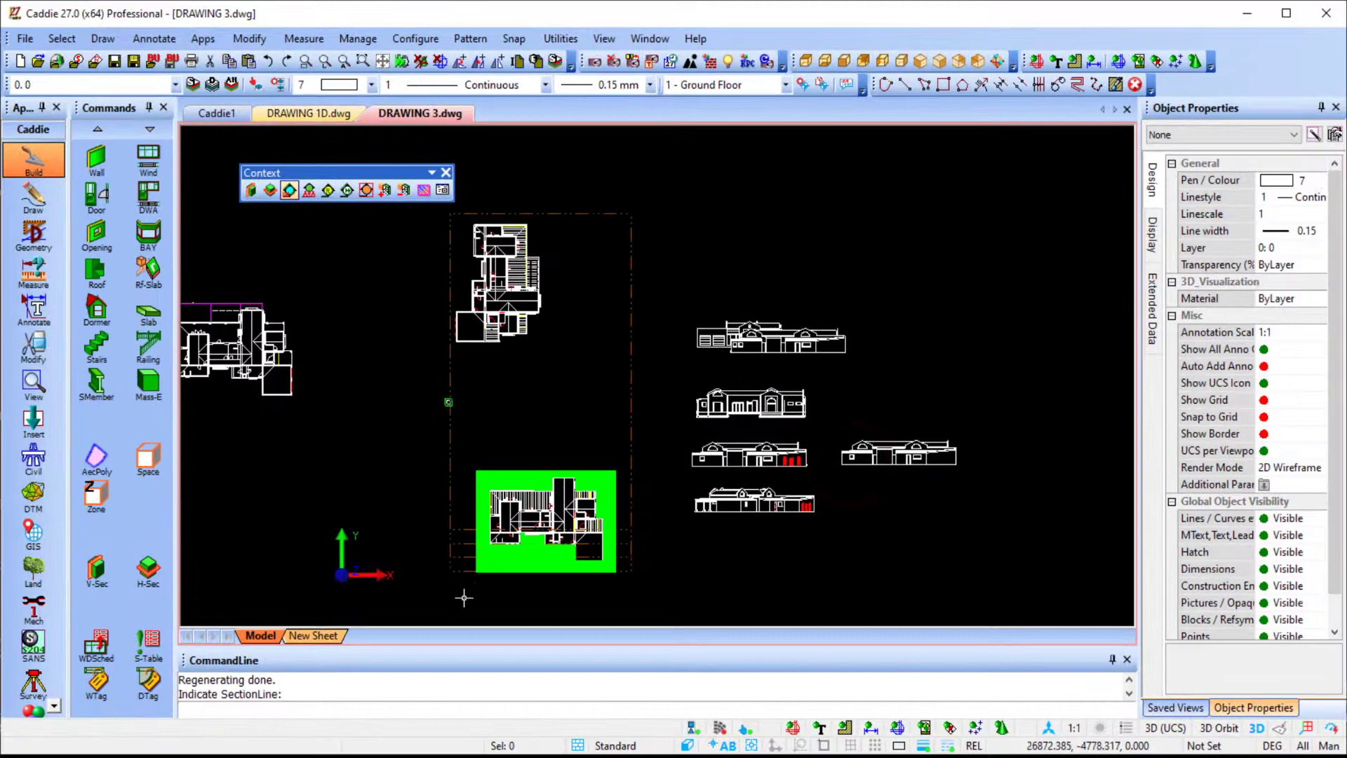
Select the section line and move its farthest subdivision line farther from the section's base line
{"action": "scroll", "coordinate": [495, 602], "scroll_direction": "up", "scroll_amount": 3}
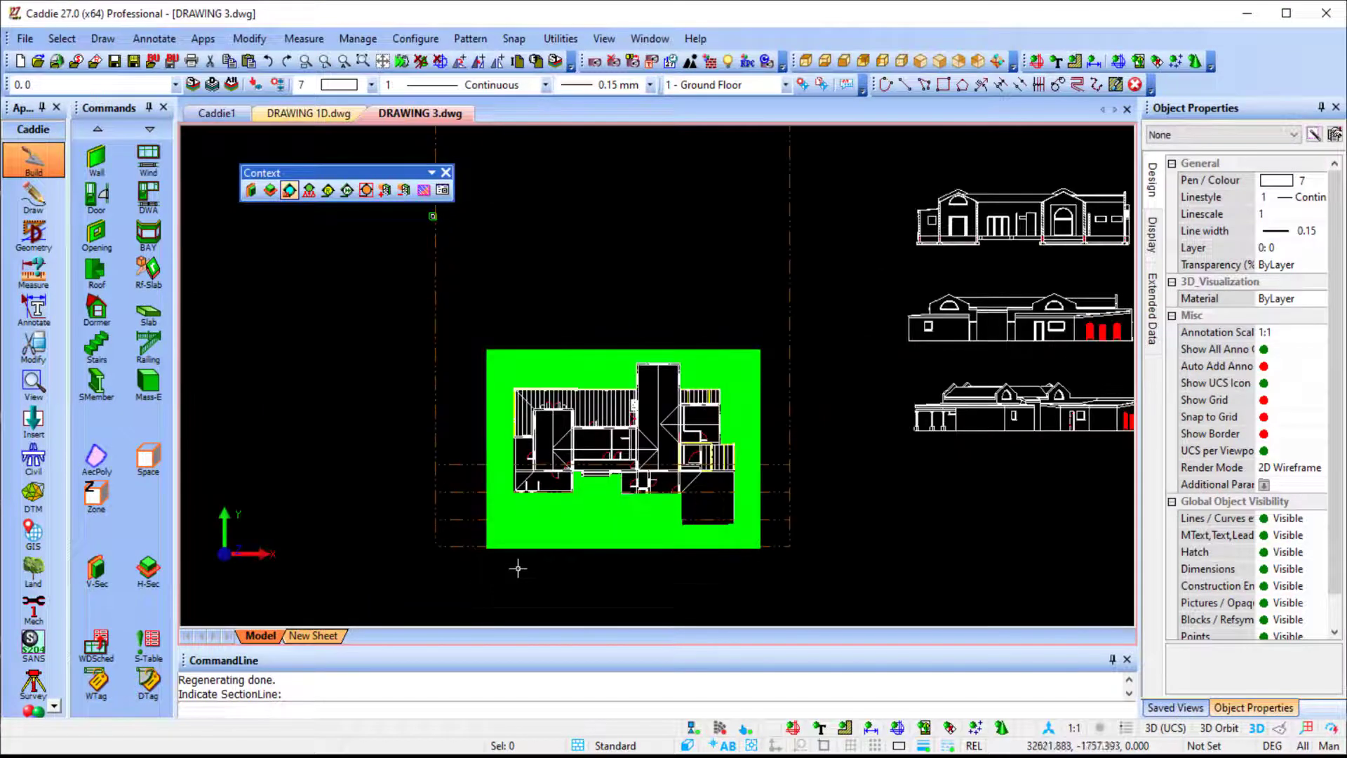
{"action": "scroll", "coordinate": [456, 523], "scroll_direction": "up", "scroll_amount": 2}
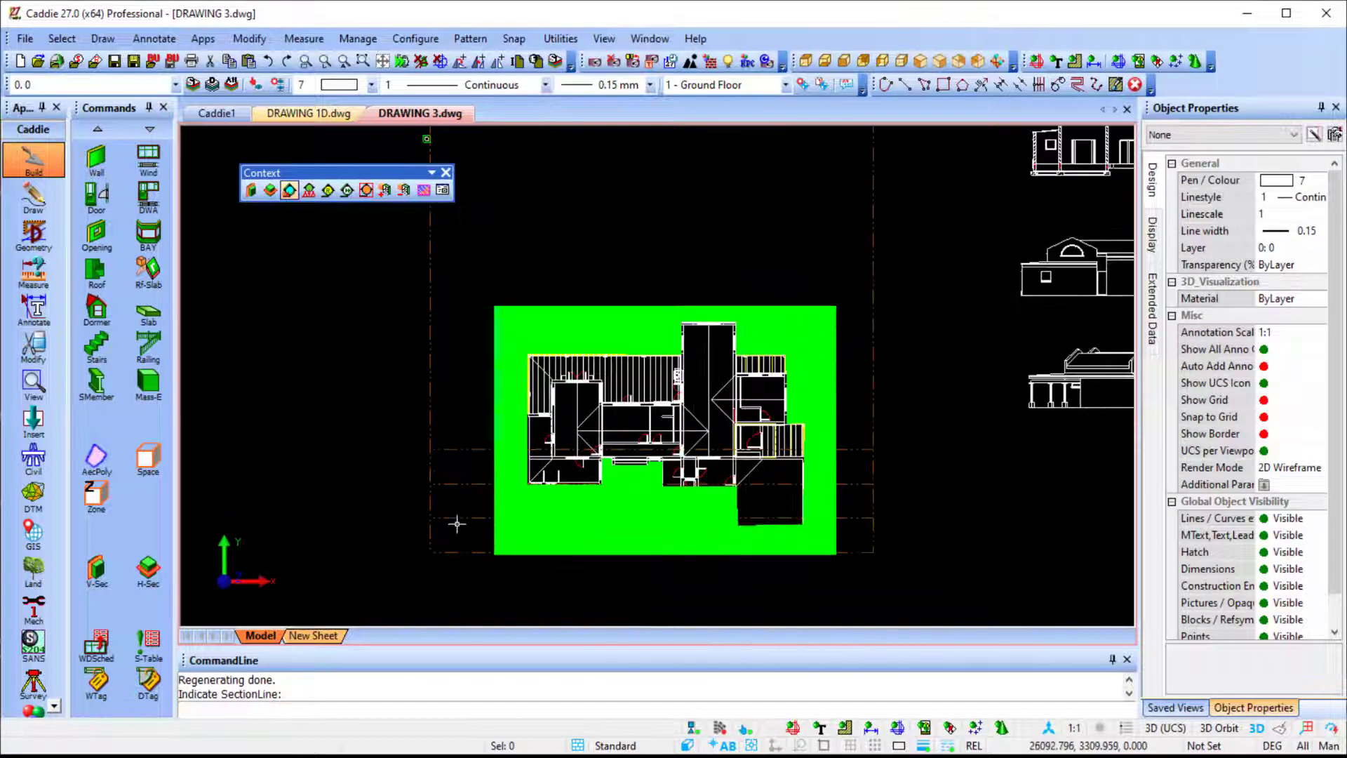
{"action": "left_click", "coordinate": [457, 431]}
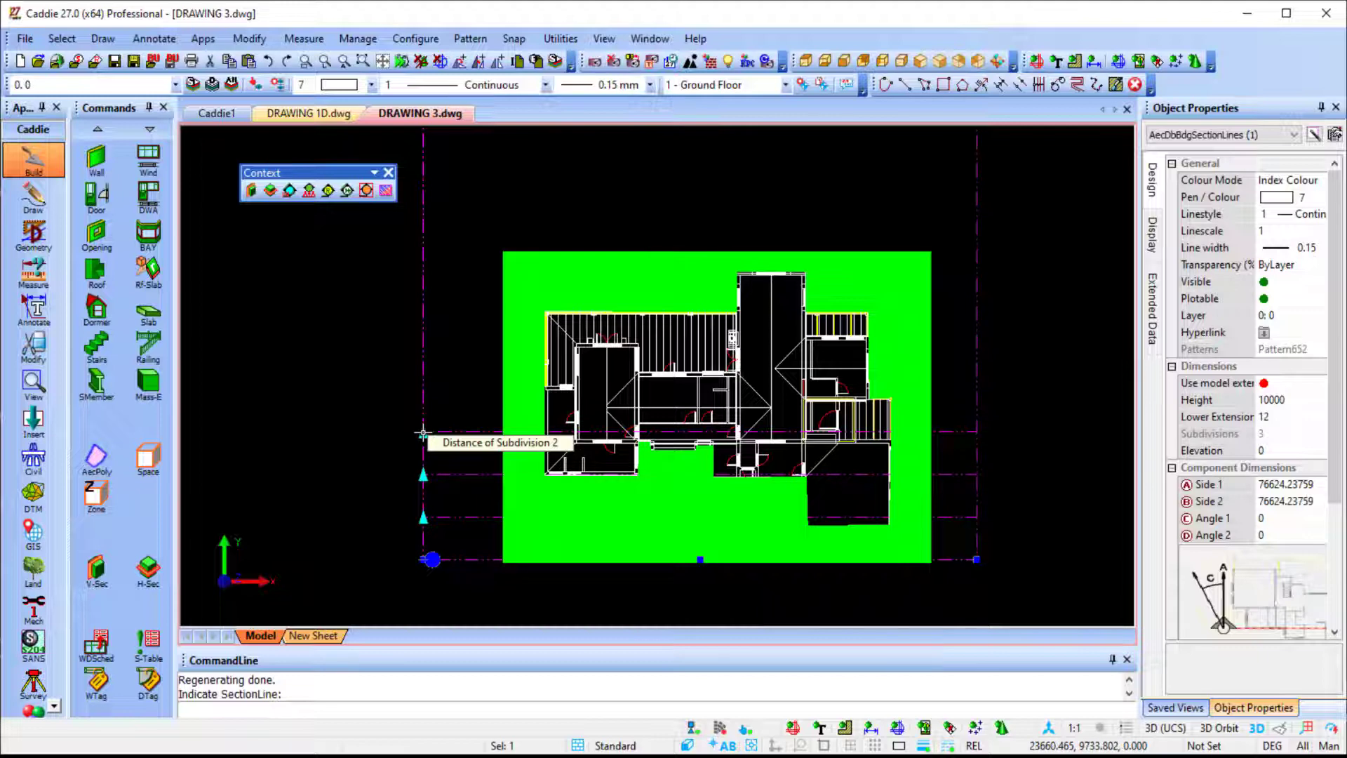
{"action": "left_click", "coordinate": [423, 433]}
{"action": "scroll", "coordinate": [434, 421], "scroll_direction": "down", "scroll_amount": 4}
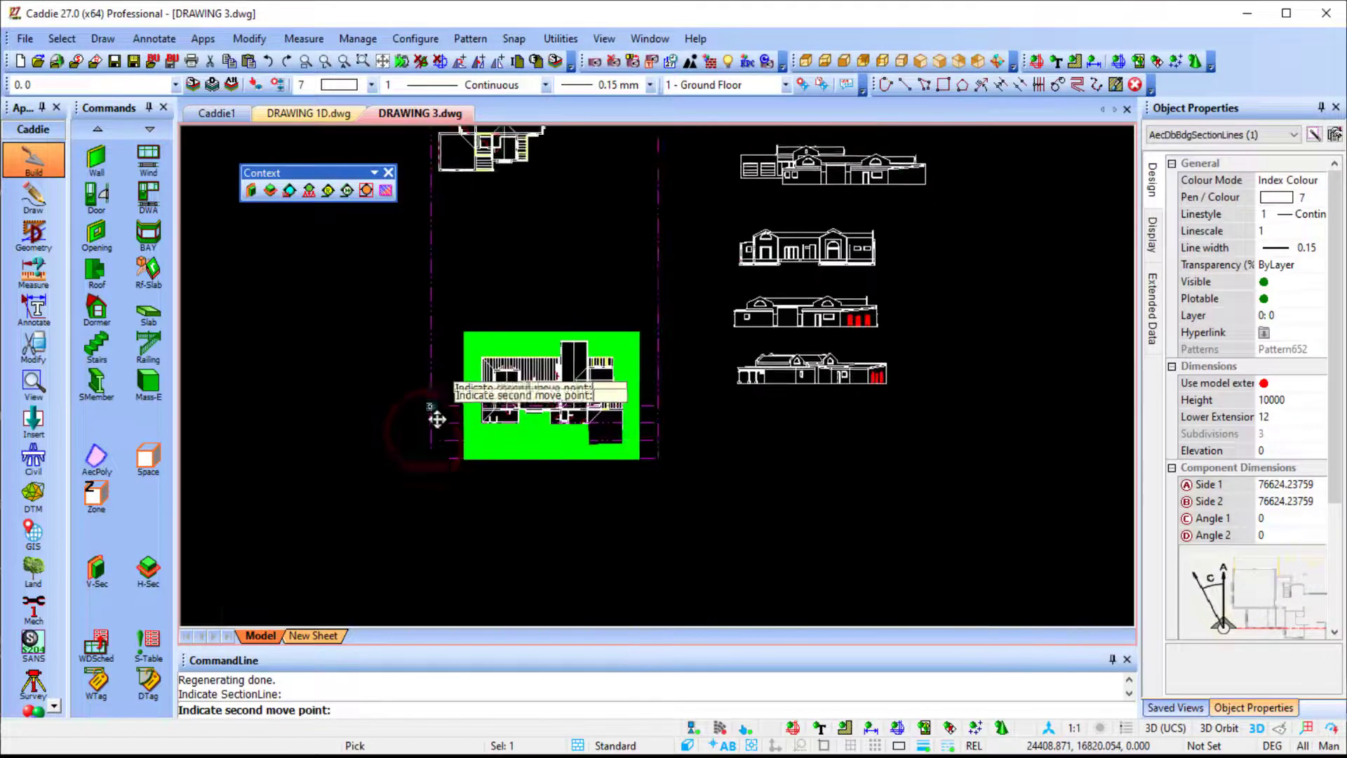
{"action": "left_click", "coordinate": [421, 366]}
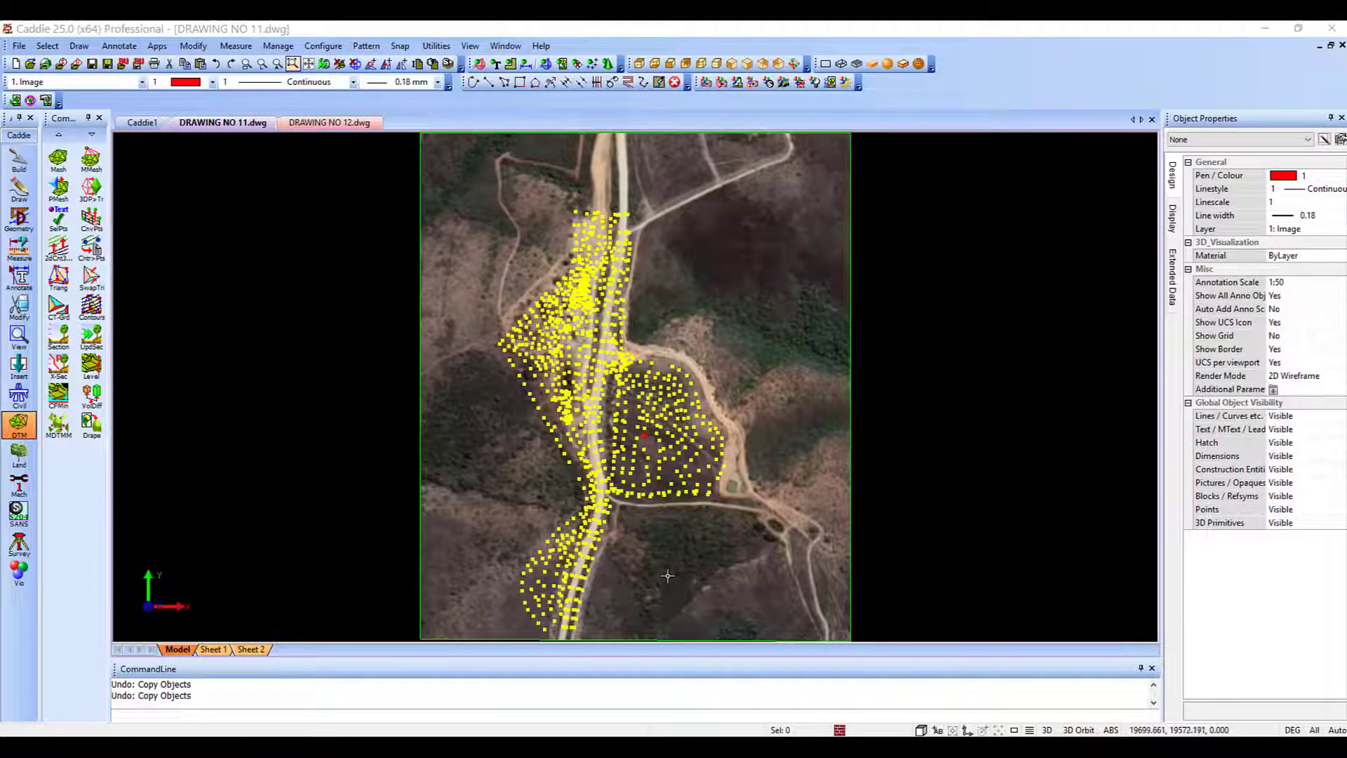
Examine the survey points in 3D and their coordinates in the demo-points text file, and restore the plan view
{"action": "middle_click_drag", "start_coordinate": [668, 580], "coordinate": [599, 152]}
{"action": "scroll", "coordinate": [602, 400], "scroll_direction": "up", "scroll_amount": 4}
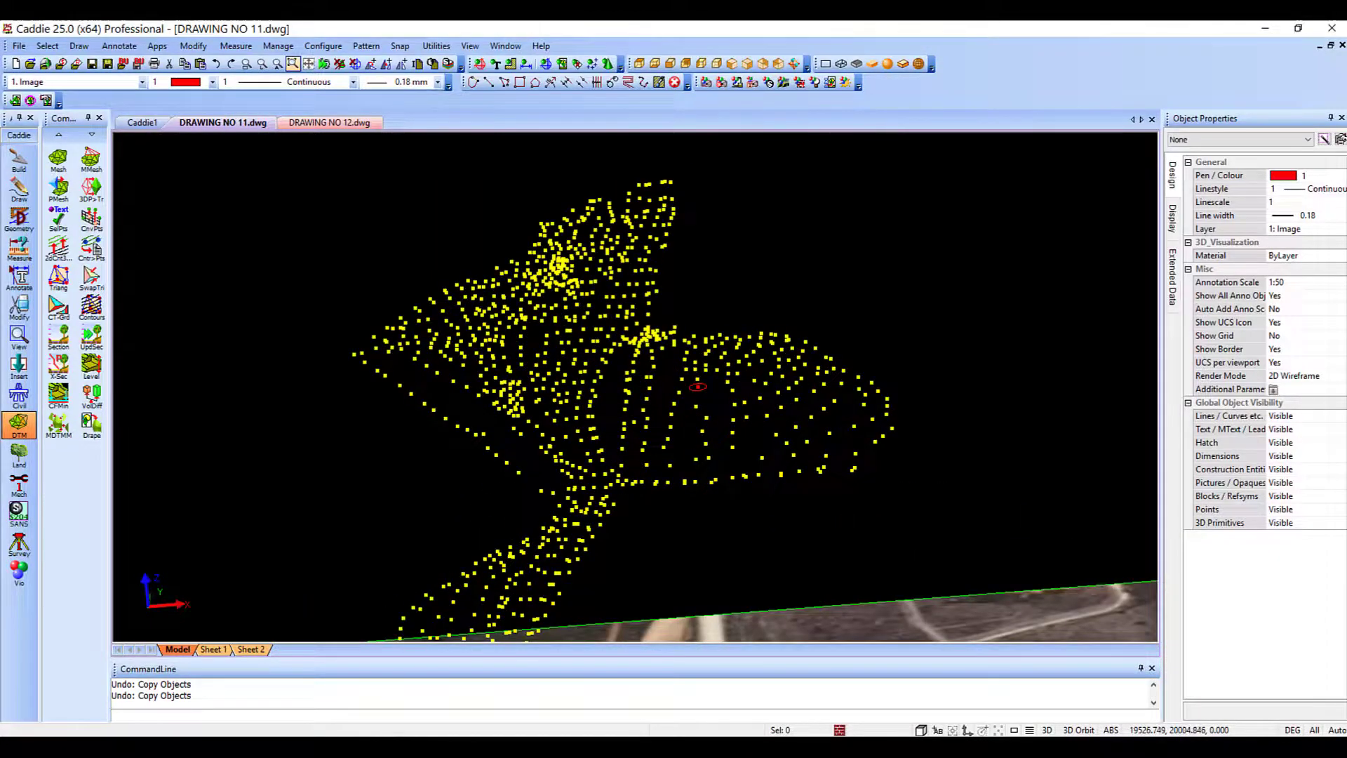
{"action": "left_click", "coordinate": [405, 747]}
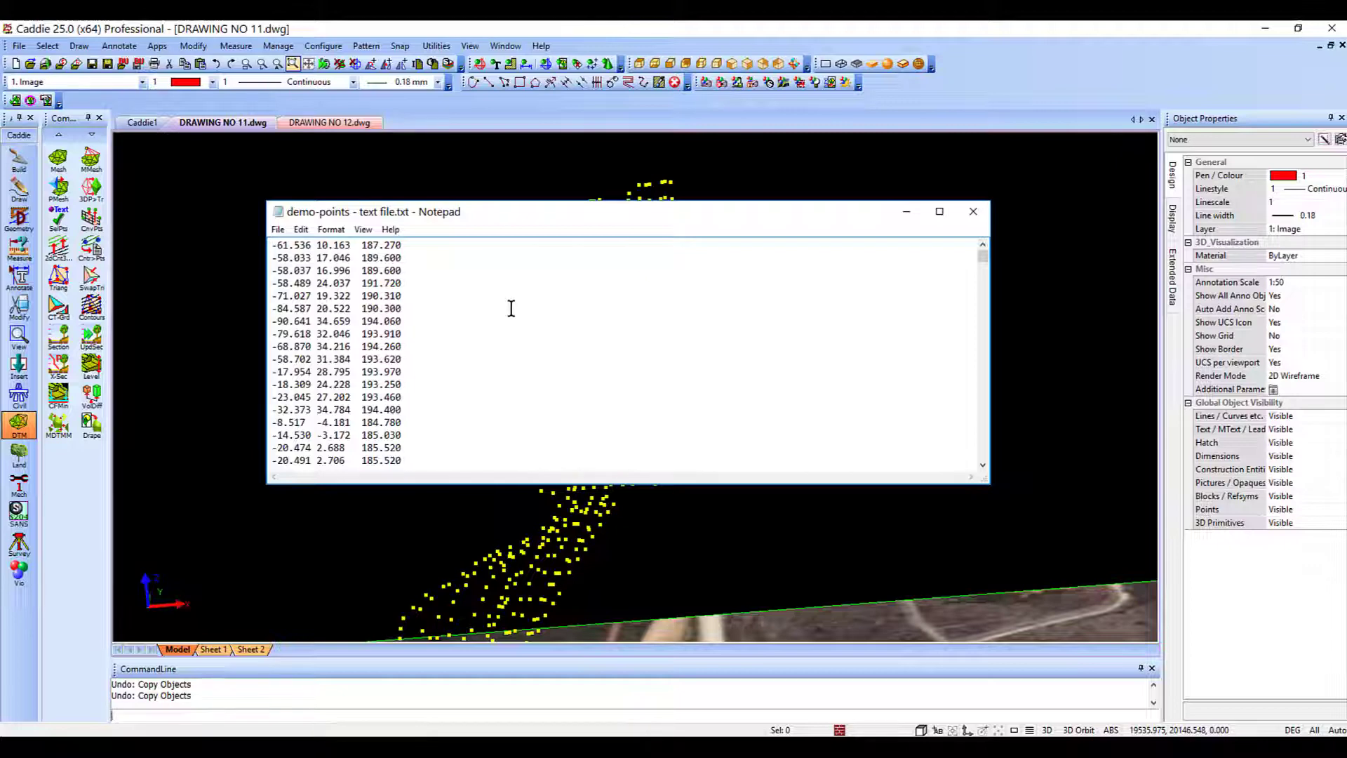
{"action": "left_click", "coordinate": [903, 214]}
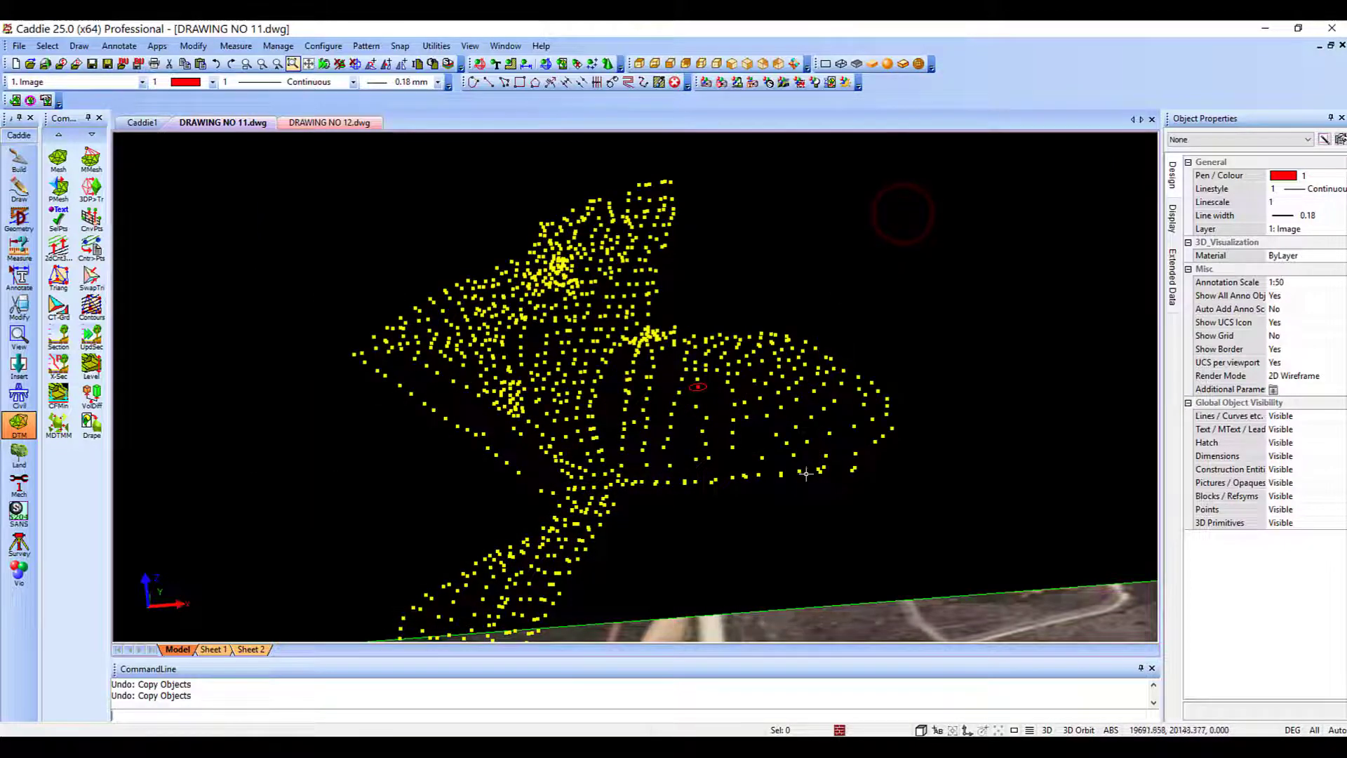
{"action": "scroll", "coordinate": [778, 480], "scroll_direction": "down", "scroll_amount": 3}
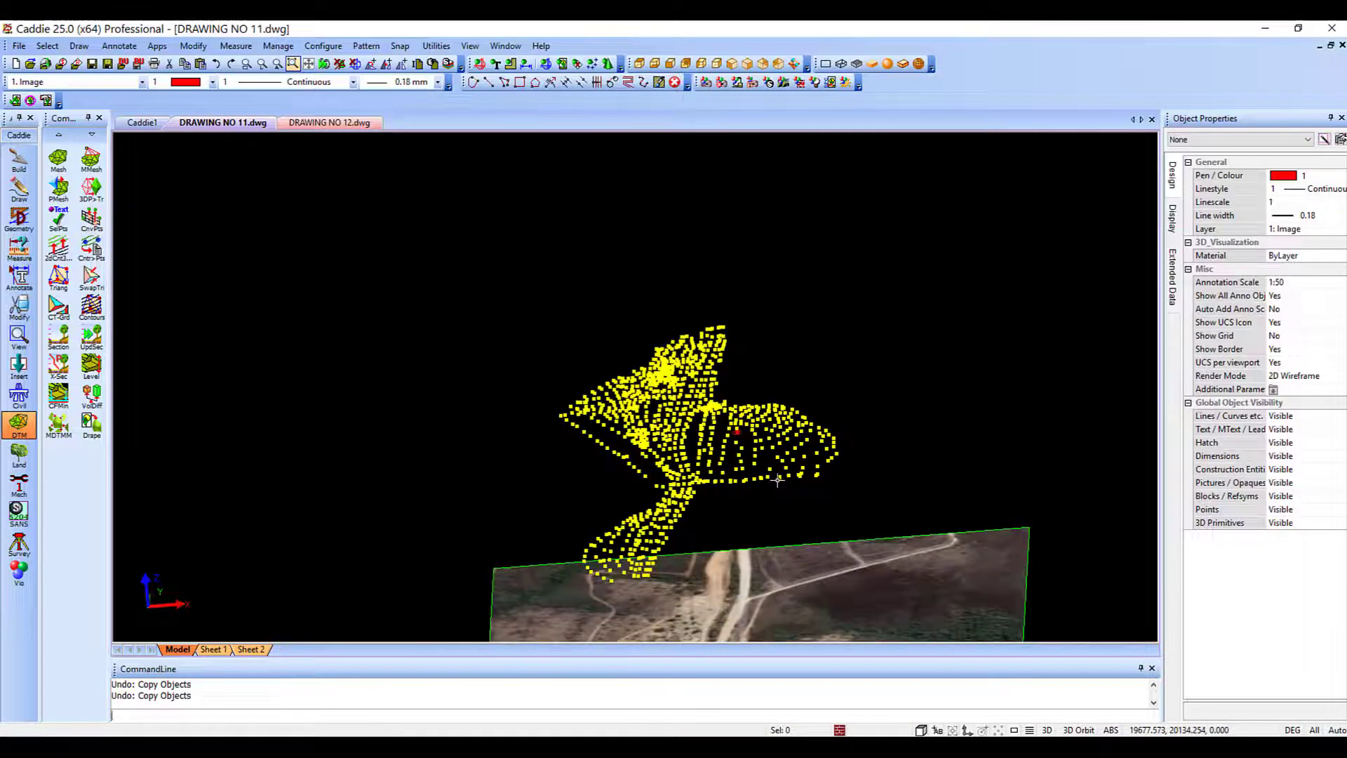
{"action": "key", "text": "F5"}
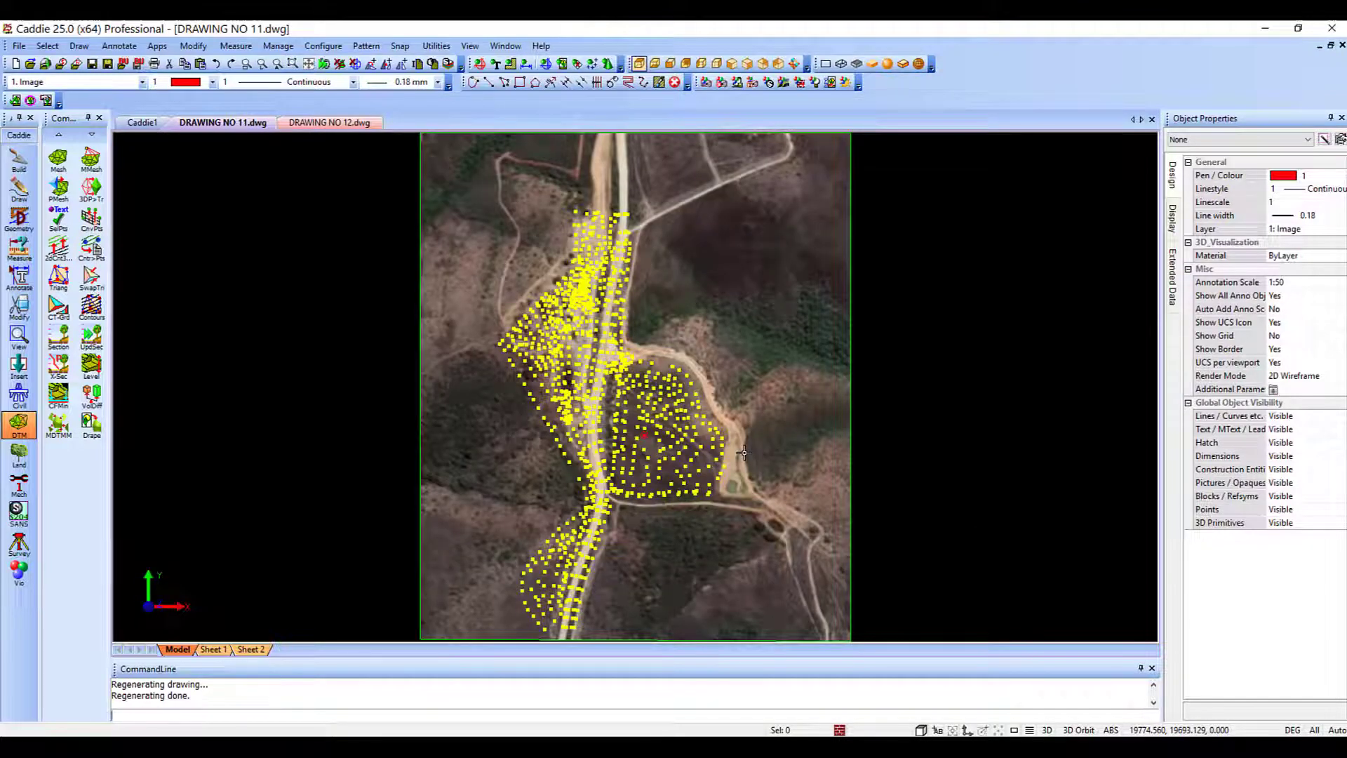
Copy the survey points together with the aerial image to the empty area right of the original
{"action": "scroll", "coordinate": [744, 452], "scroll_direction": "down", "scroll_amount": 2}
{"action": "left_click", "coordinate": [445, 168]}
{"action": "left_click", "coordinate": [881, 612]}
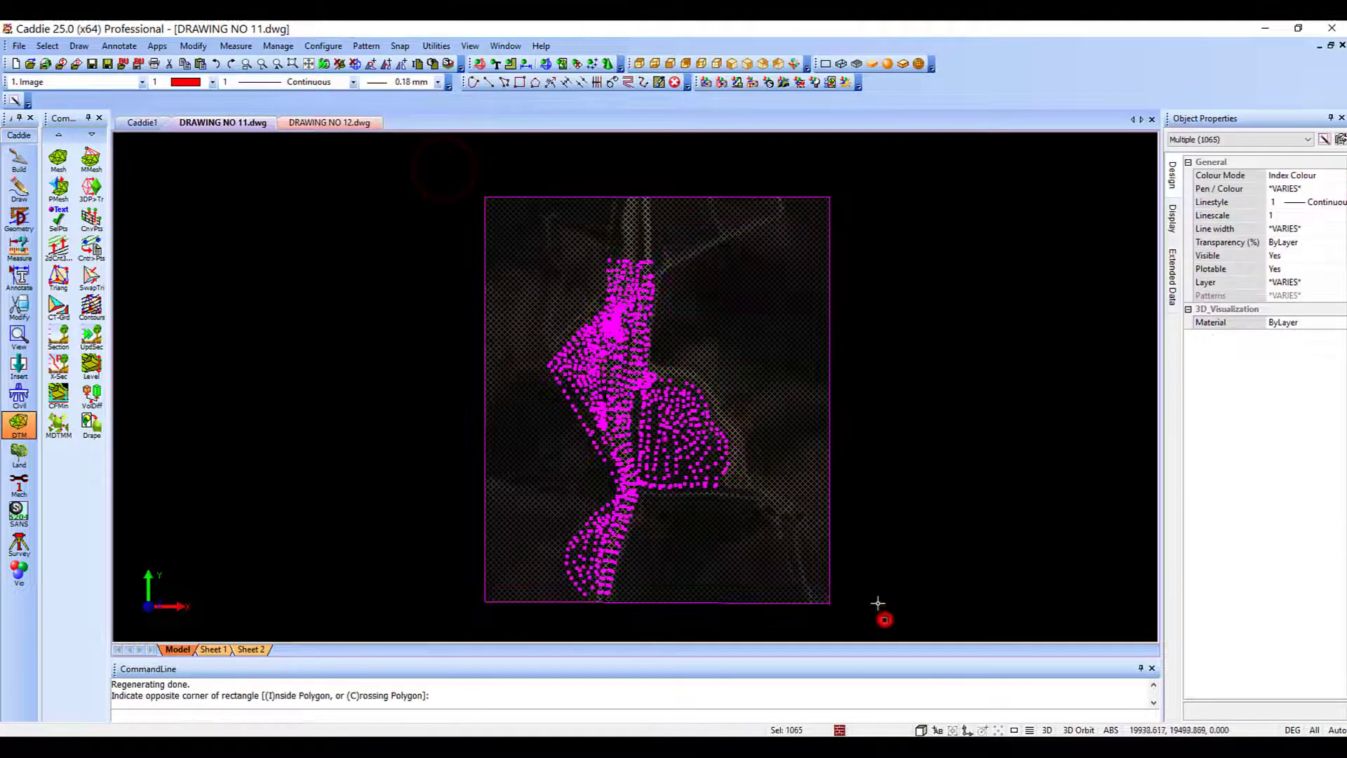
{"action": "key", "text": "c"}
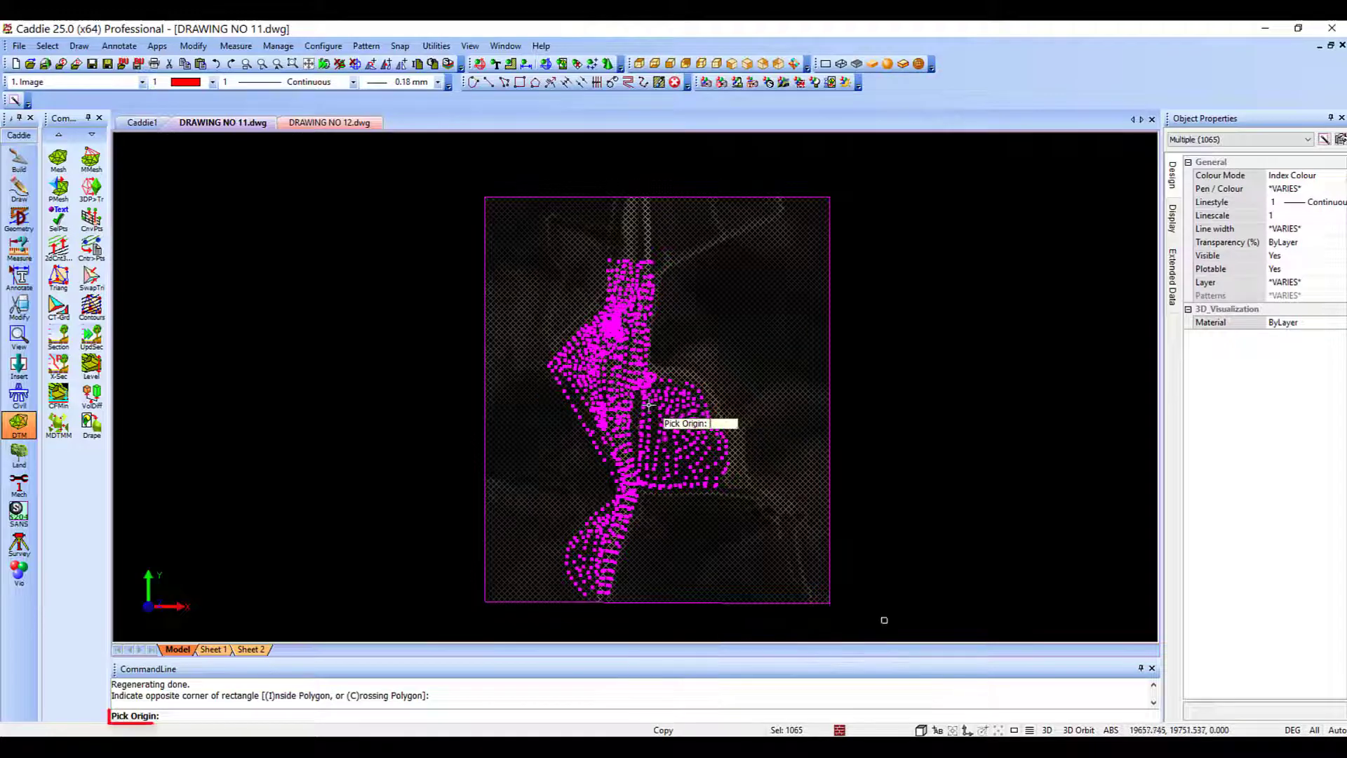
{"action": "left_click", "coordinate": [647, 401]}
{"action": "middle_click_drag", "start_coordinate": [857, 403], "coordinate": [555, 372]}
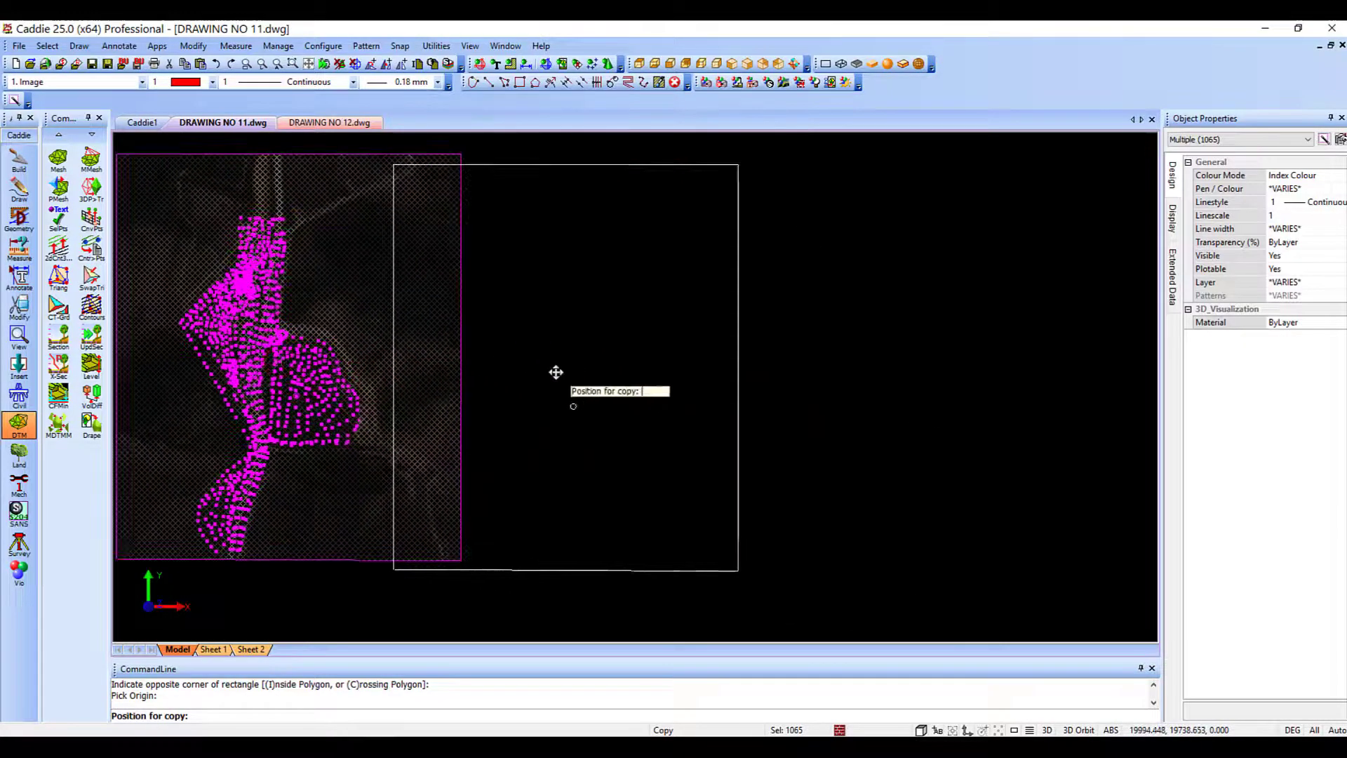
{"action": "scroll", "coordinate": [555, 372], "scroll_direction": "down", "scroll_amount": 1}
{"action": "left_click", "coordinate": [949, 364]}
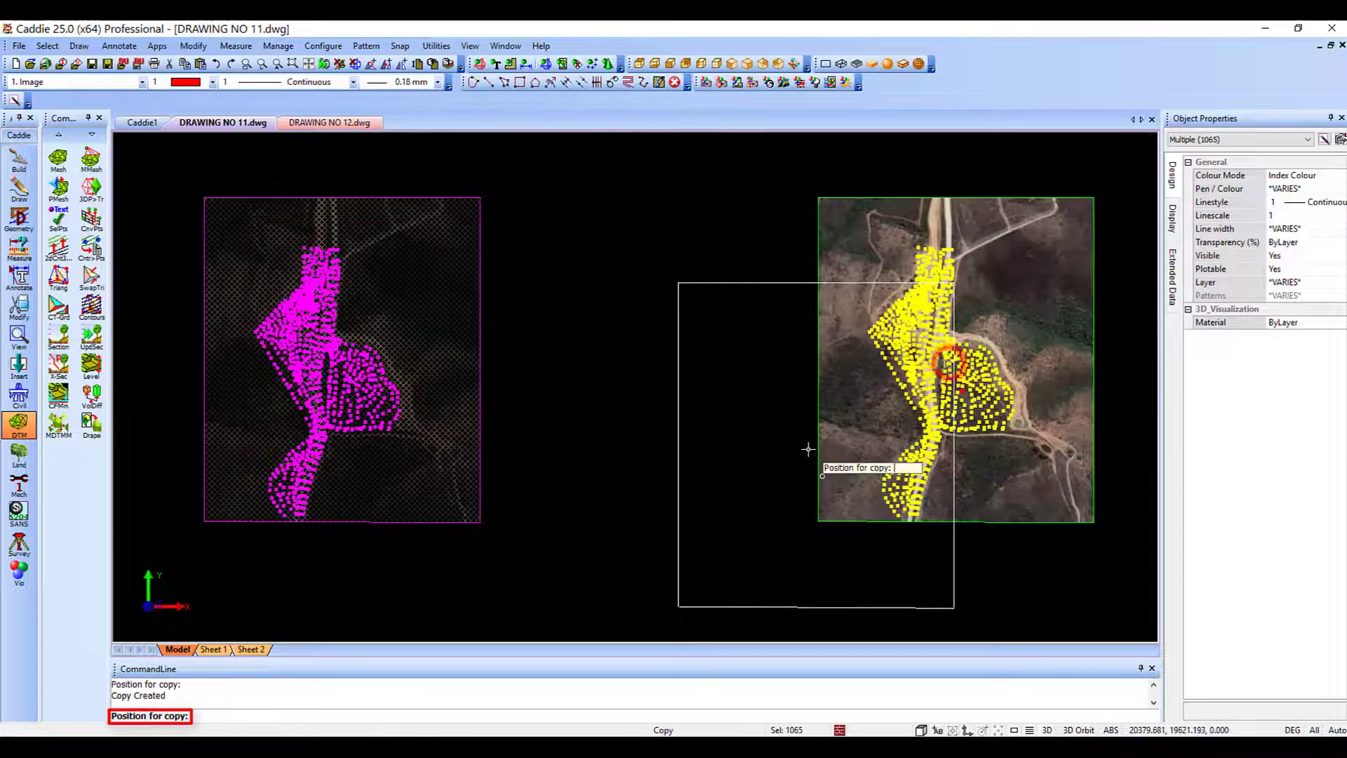
{"action": "key", "text": "Escape"}
Triangulate the copied survey points with a rectangle selection around them, placing the mesh on the 7: Polyface mesh layer in colour 7
{"action": "middle_click_drag", "start_coordinate": [660, 427], "coordinate": [968, 467]}
{"action": "scroll", "coordinate": [698, 445], "scroll_direction": "up", "scroll_amount": 1}
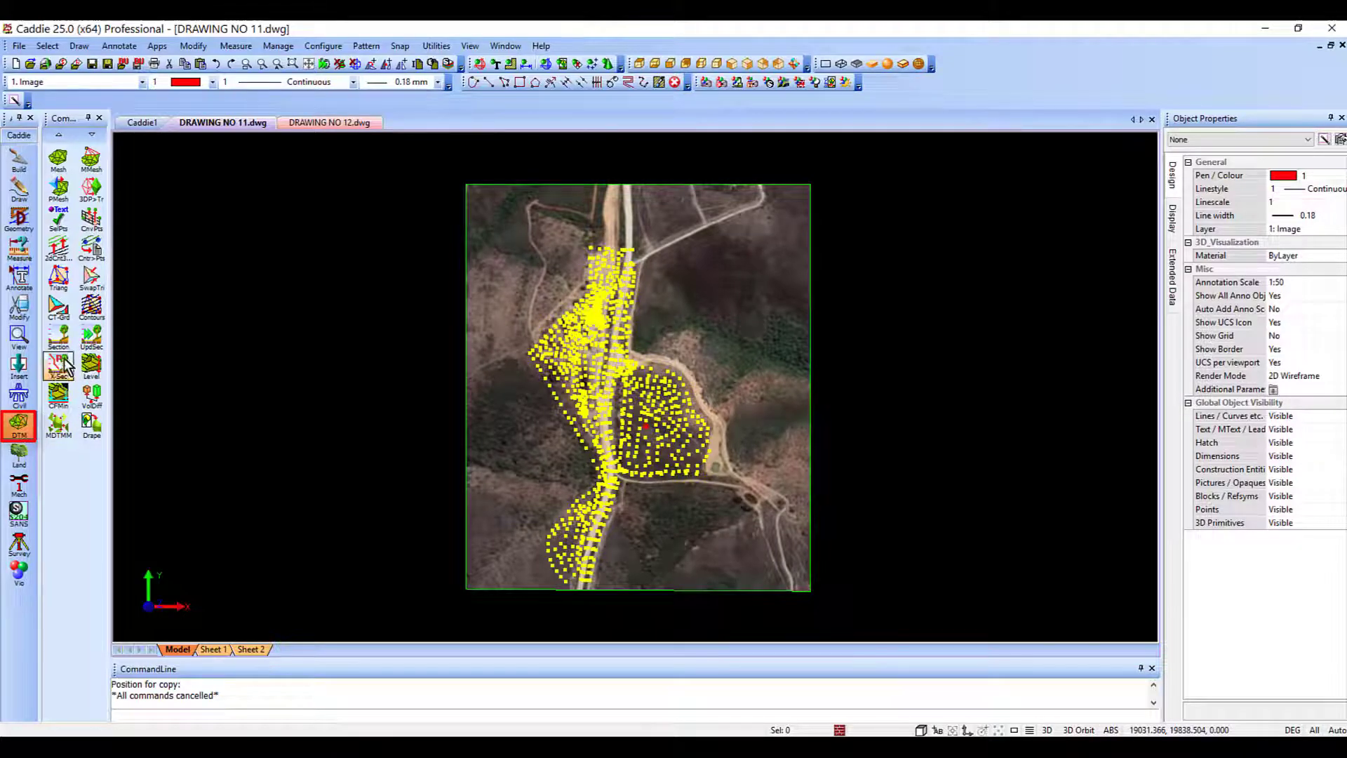
{"action": "left_click", "coordinate": [60, 280]}
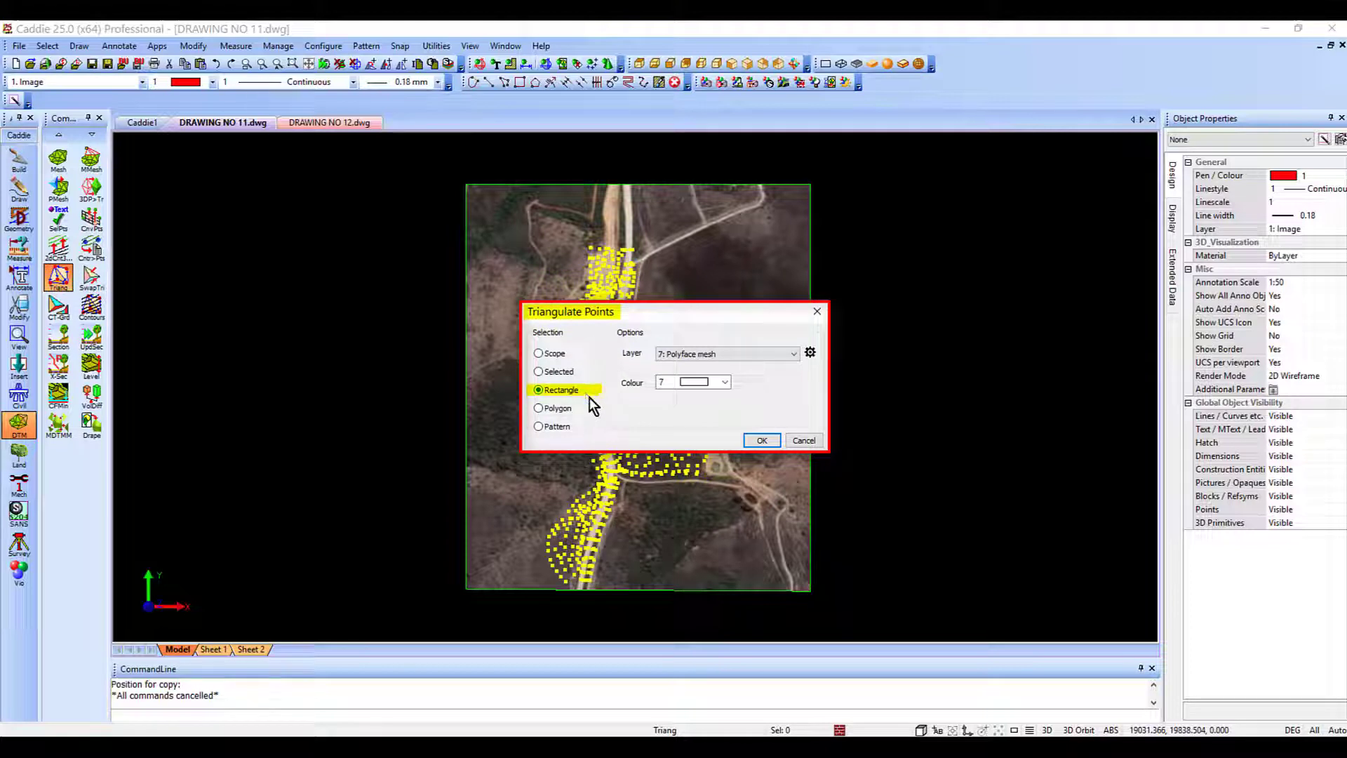
{"action": "left_click", "coordinate": [747, 352]}
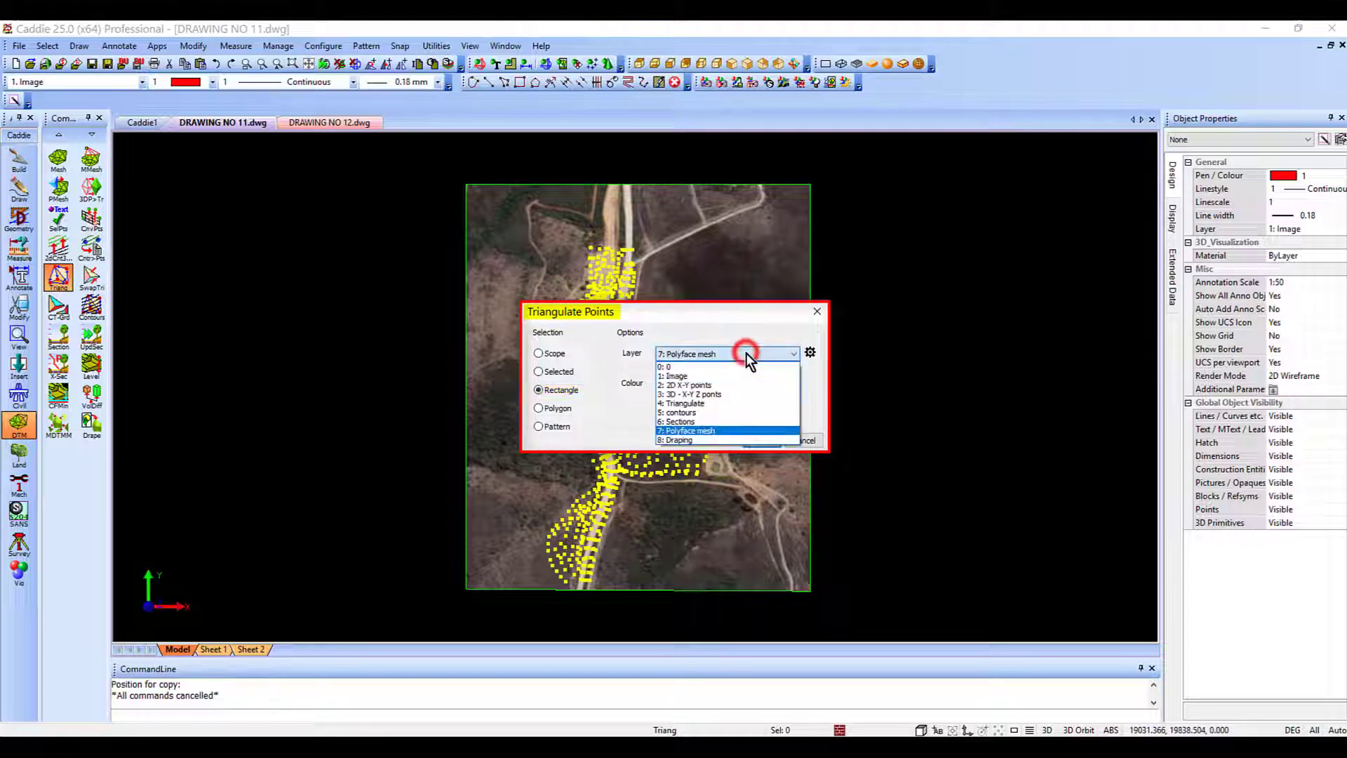
{"action": "left_click", "coordinate": [728, 431]}
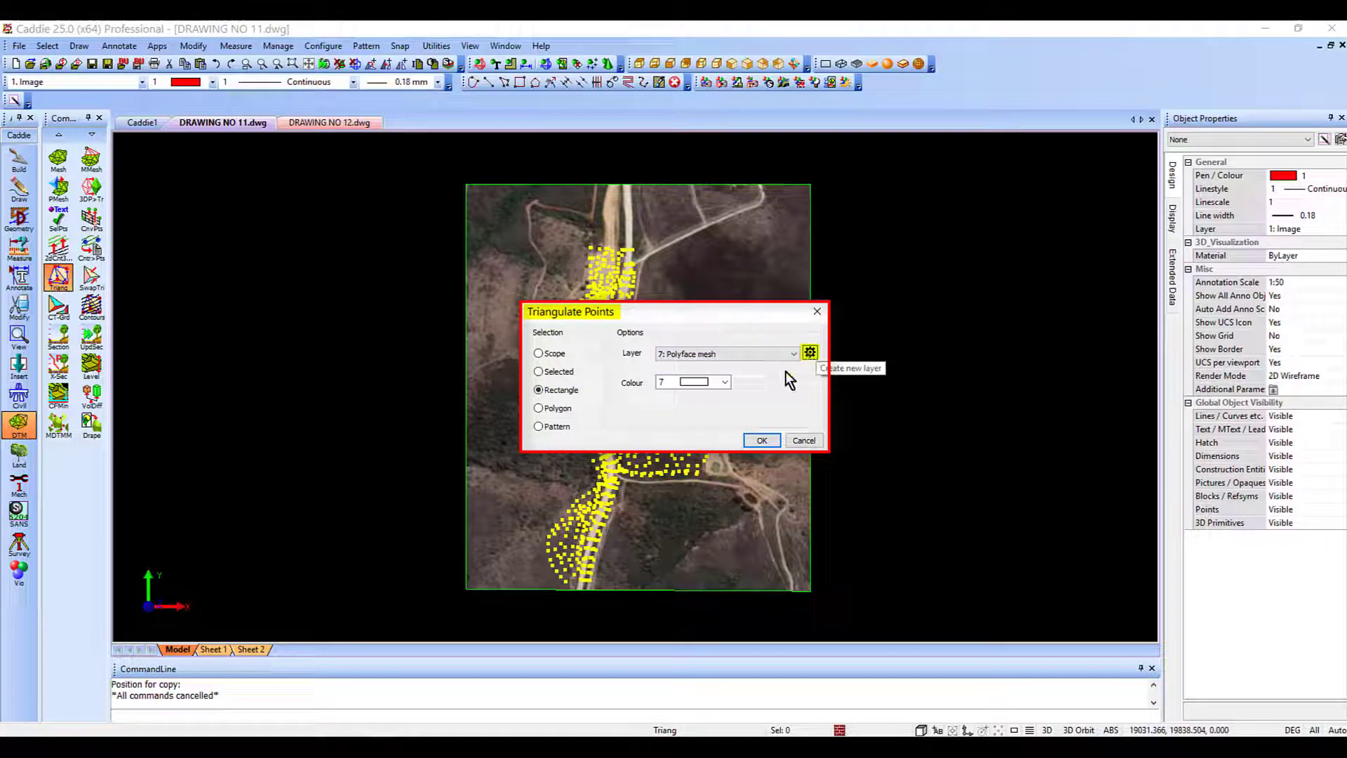
{"action": "left_click", "coordinate": [761, 440]}
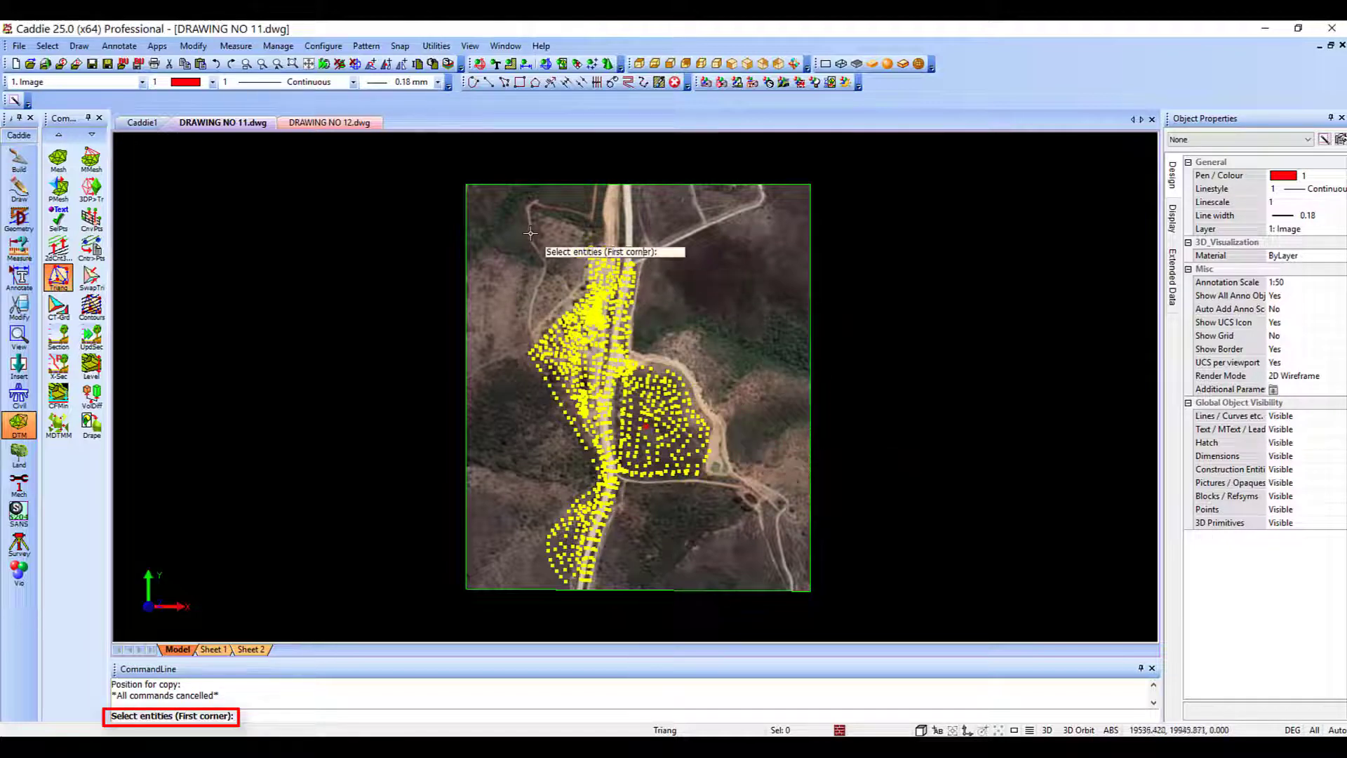
{"action": "left_click", "coordinate": [496, 223]}
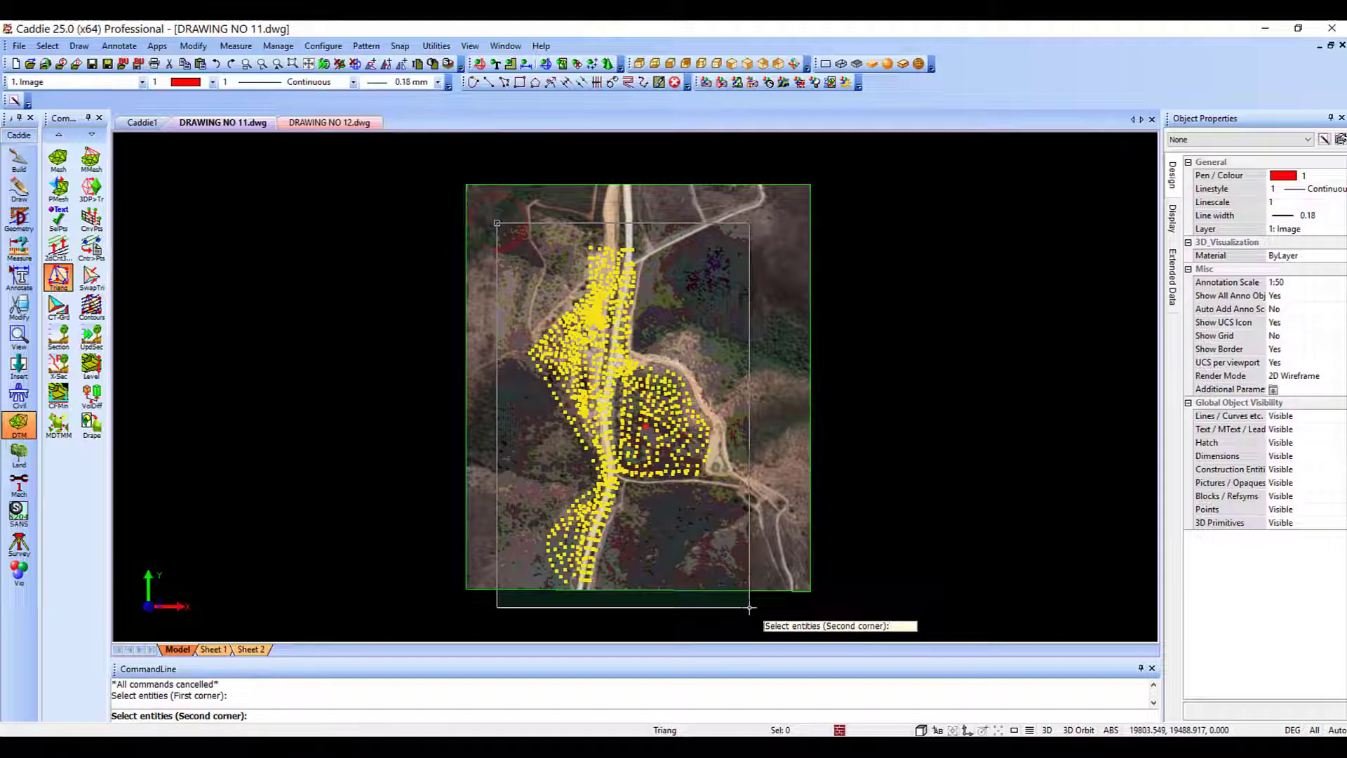
{"action": "left_click", "coordinate": [749, 608]}
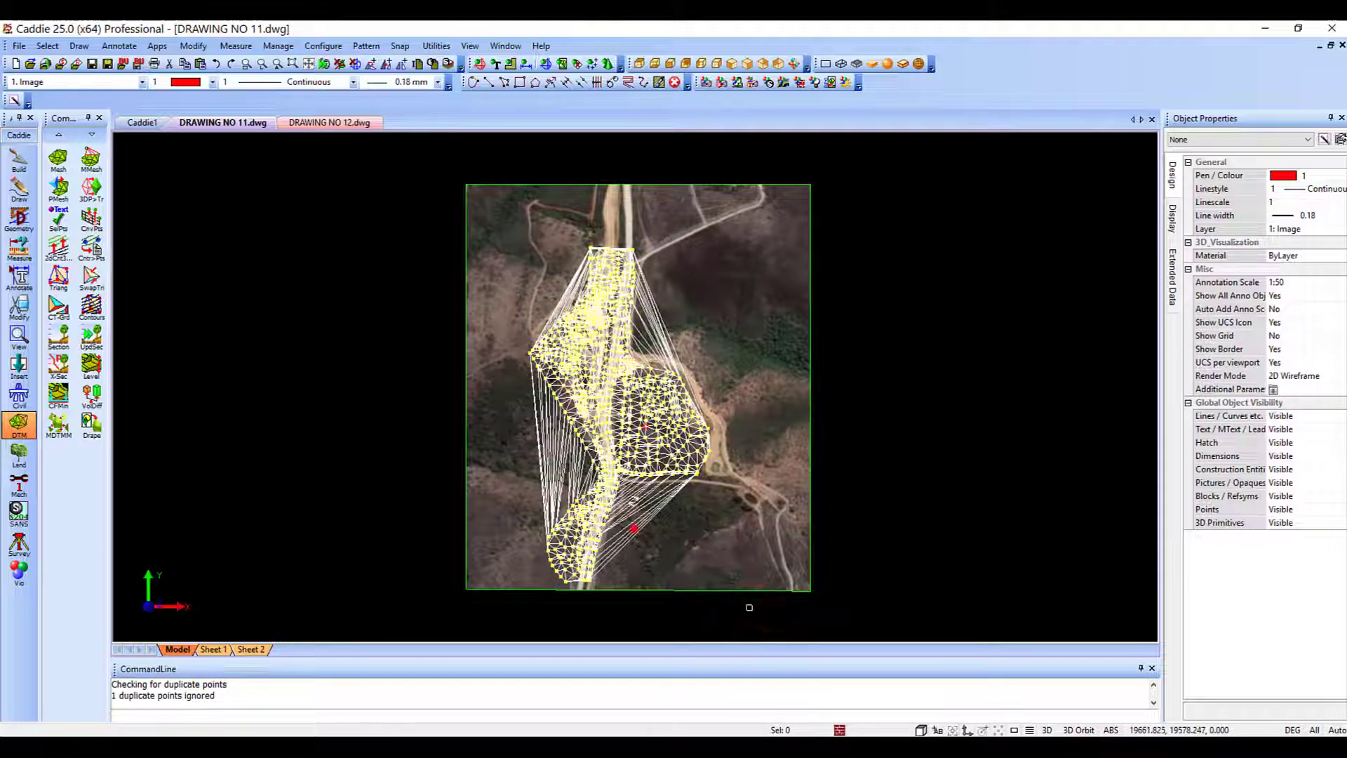
View the triangulated terrain mesh at an oblique 3D angle and display it with shaded faces
{"action": "middle_click_drag", "start_coordinate": [634, 528], "coordinate": [654, 185], "text": "shift"}
{"action": "middle_click_drag", "start_coordinate": [616, 452], "coordinate": [619, 358], "text": "shift"}
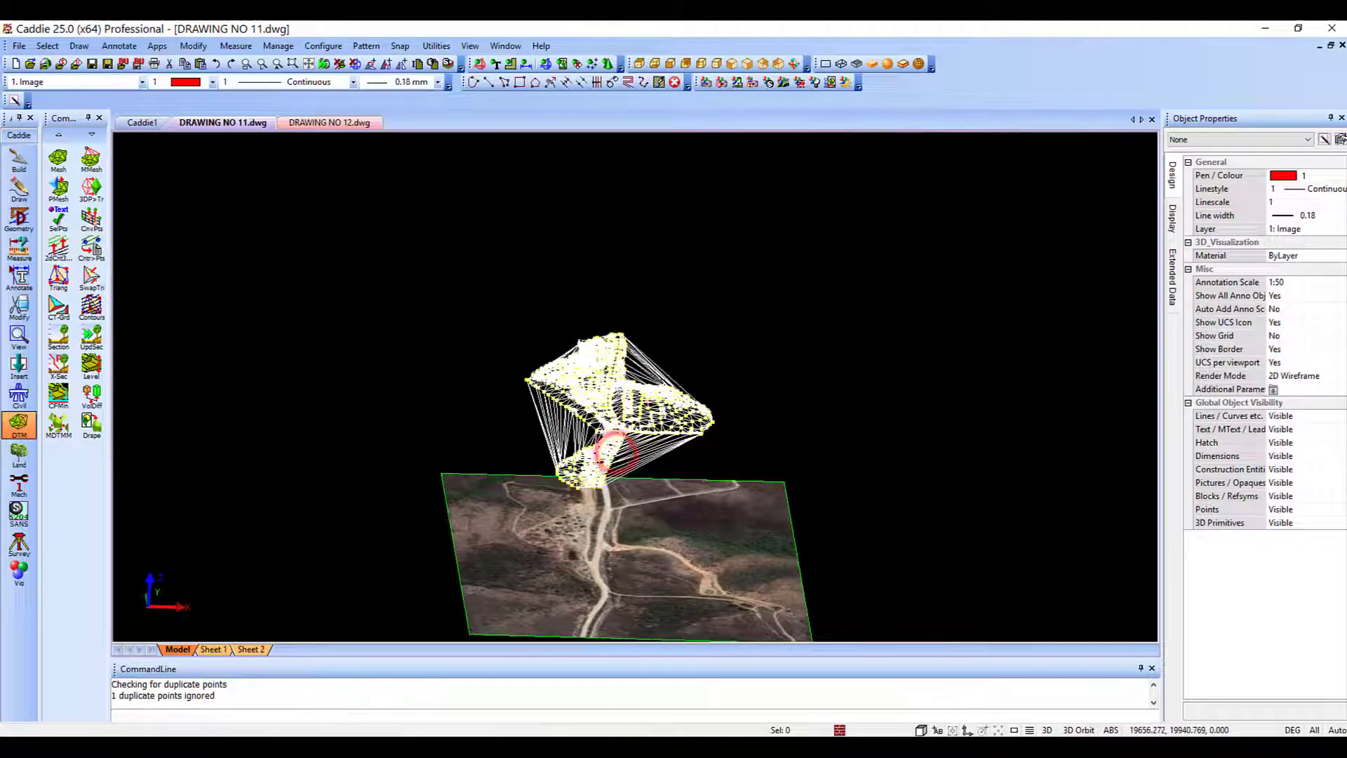
{"action": "scroll", "coordinate": [623, 404], "scroll_direction": "up", "scroll_amount": 5}
{"action": "middle_click_drag", "start_coordinate": [646, 472], "coordinate": [648, 400], "text": "shift"}
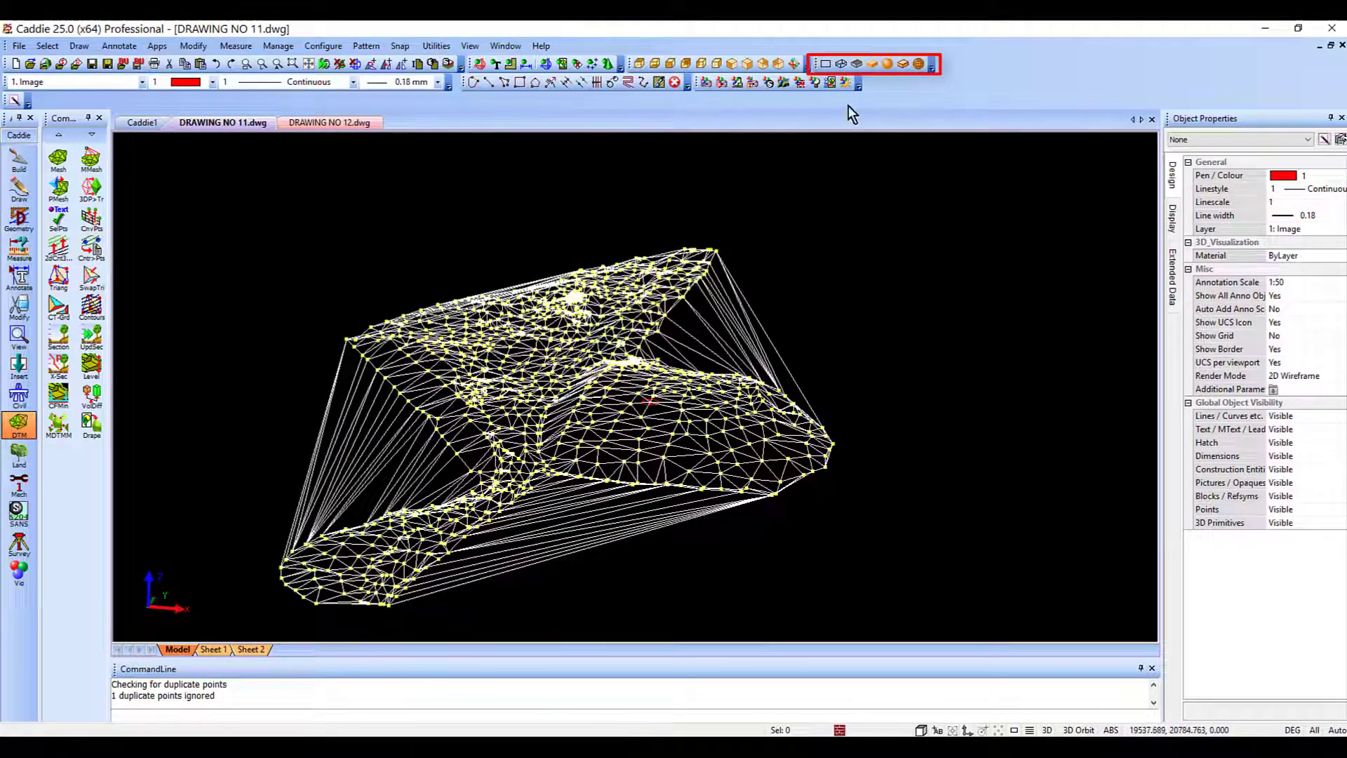
{"action": "left_click", "coordinate": [903, 64]}
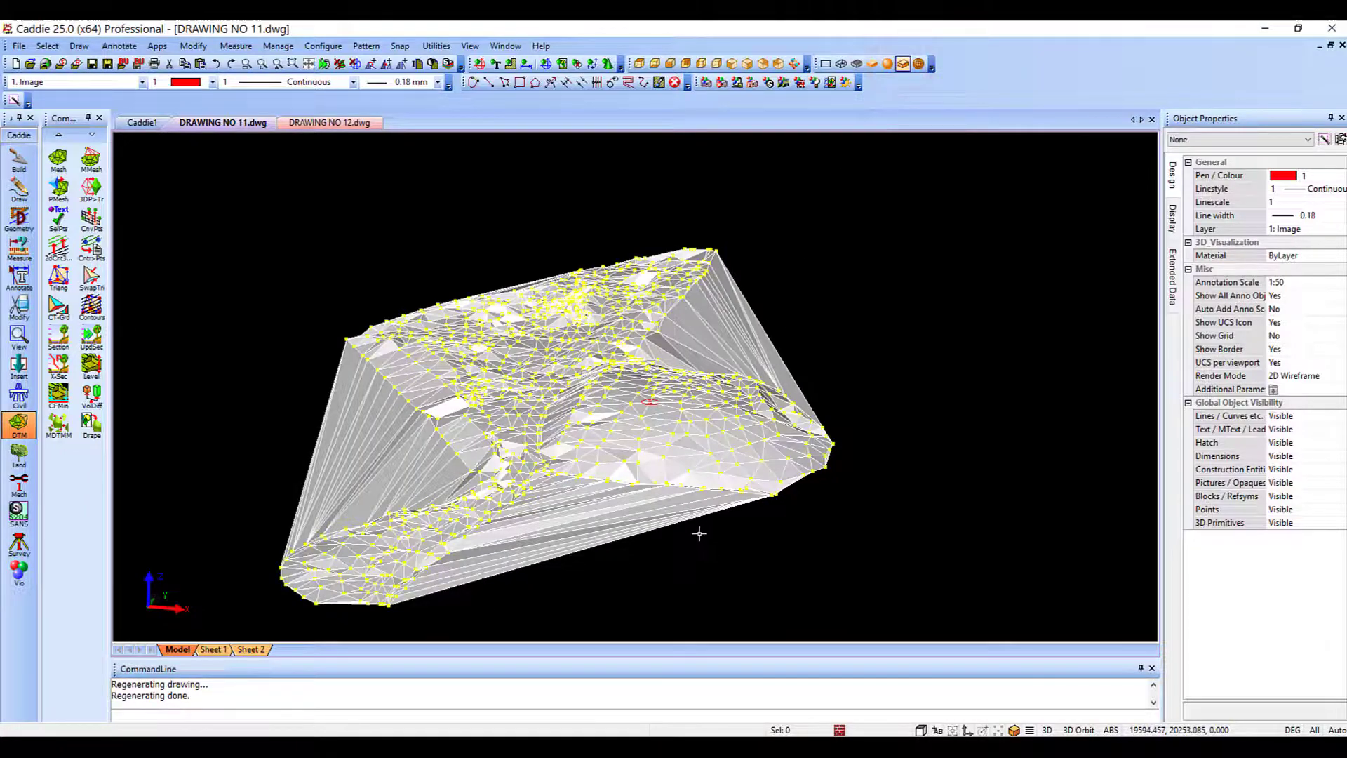
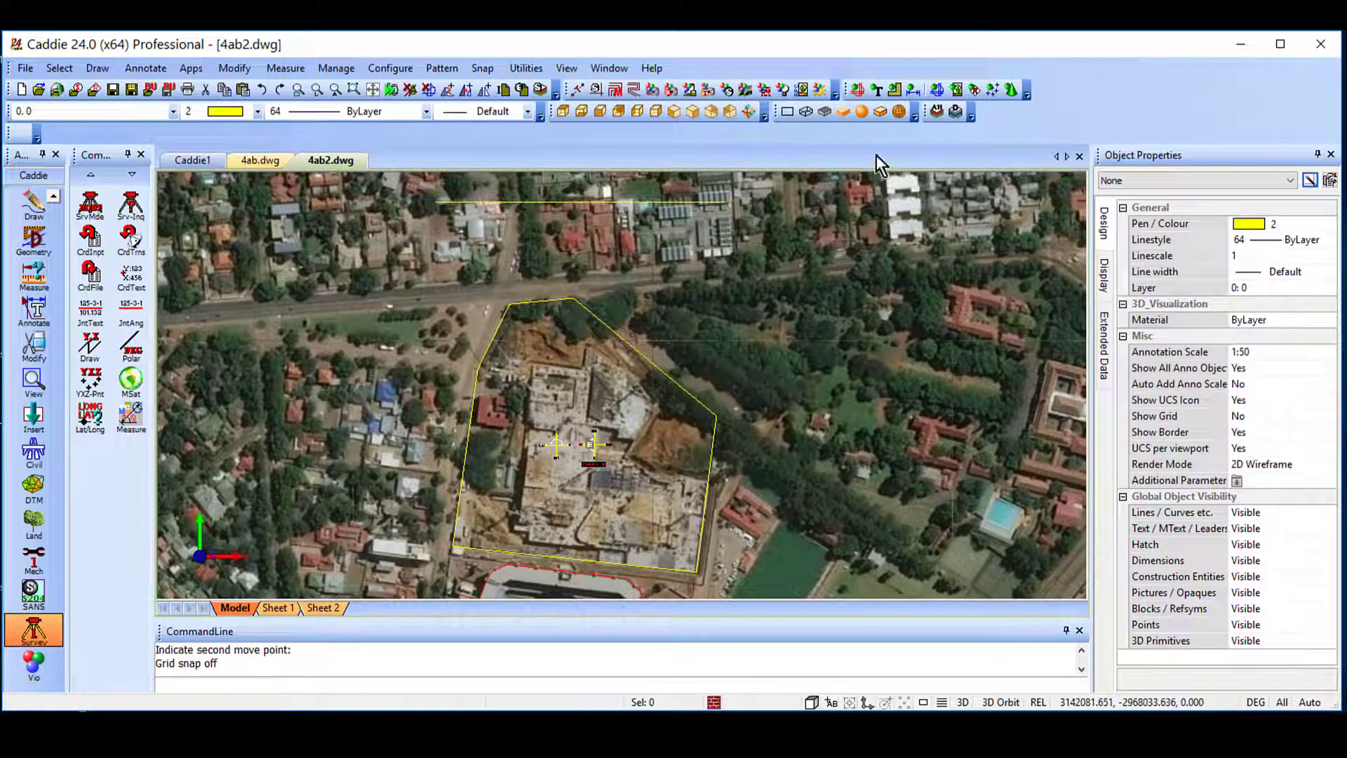
Hide the aerial picture in 4ab2.dwg and bring the two parallel horizontal lines above the site boundary into view
{"action": "left_click", "coordinate": [955, 90]}
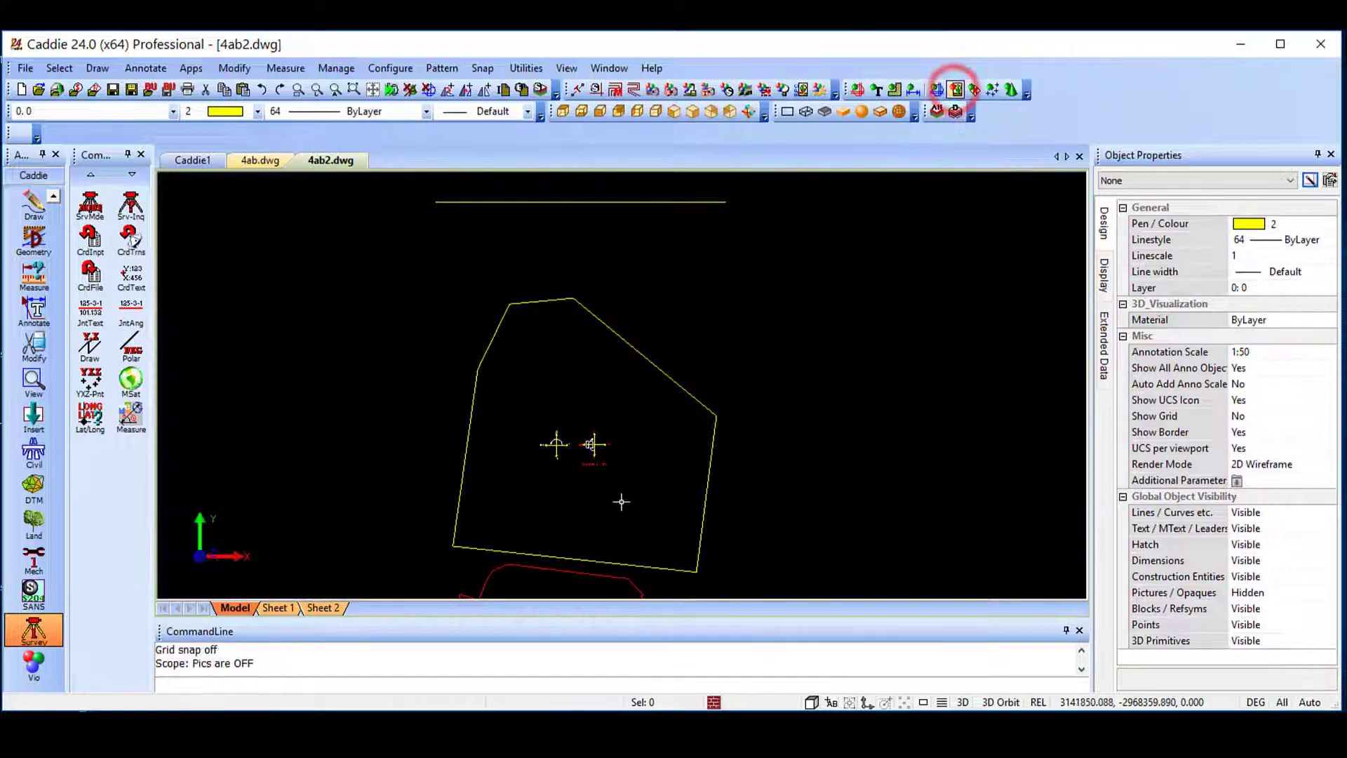
{"action": "middle_click_drag", "start_coordinate": [614, 269], "coordinate": [617, 445]}
{"action": "scroll", "coordinate": [560, 340], "scroll_direction": "up", "scroll_amount": 4}
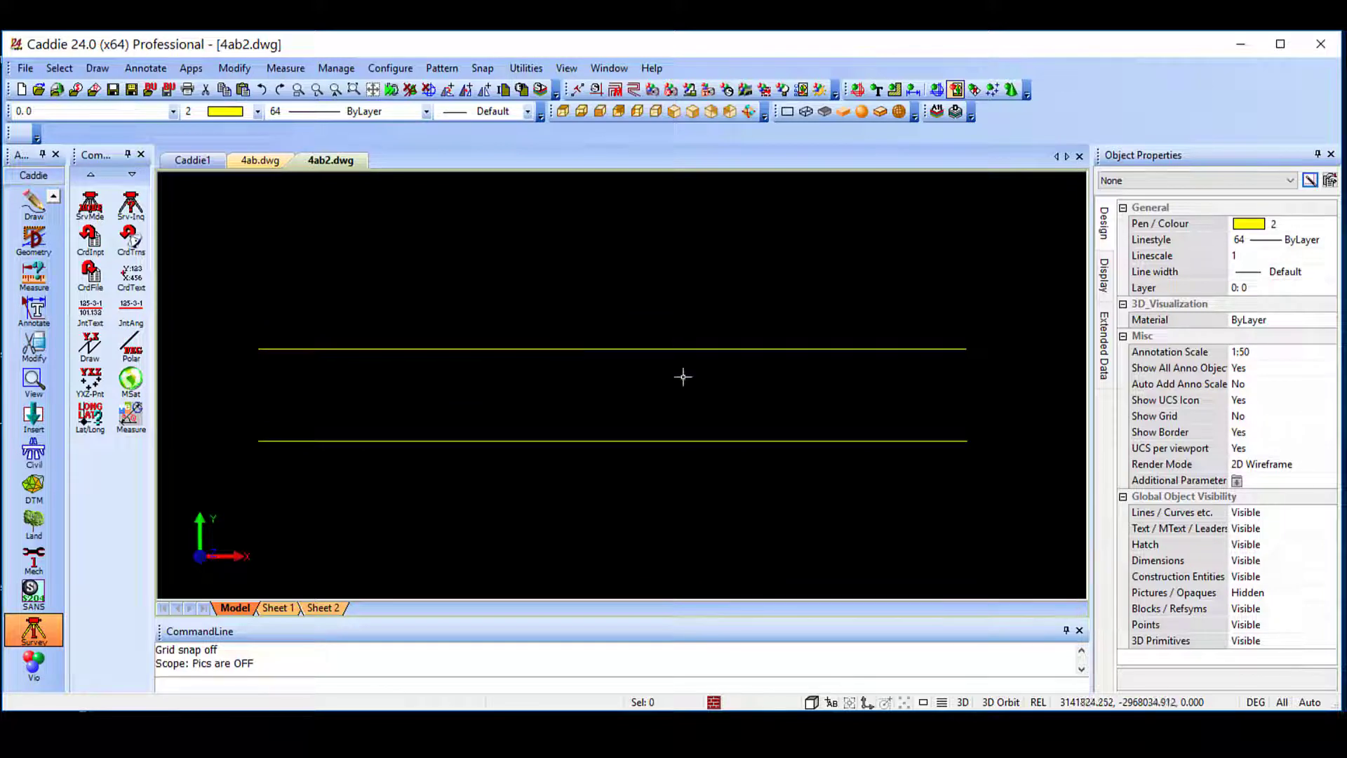
Write join texts with D M S angles and one-decimal lengths on the lower line left to right and the upper line right to left
{"action": "left_click", "coordinate": [79, 318]}
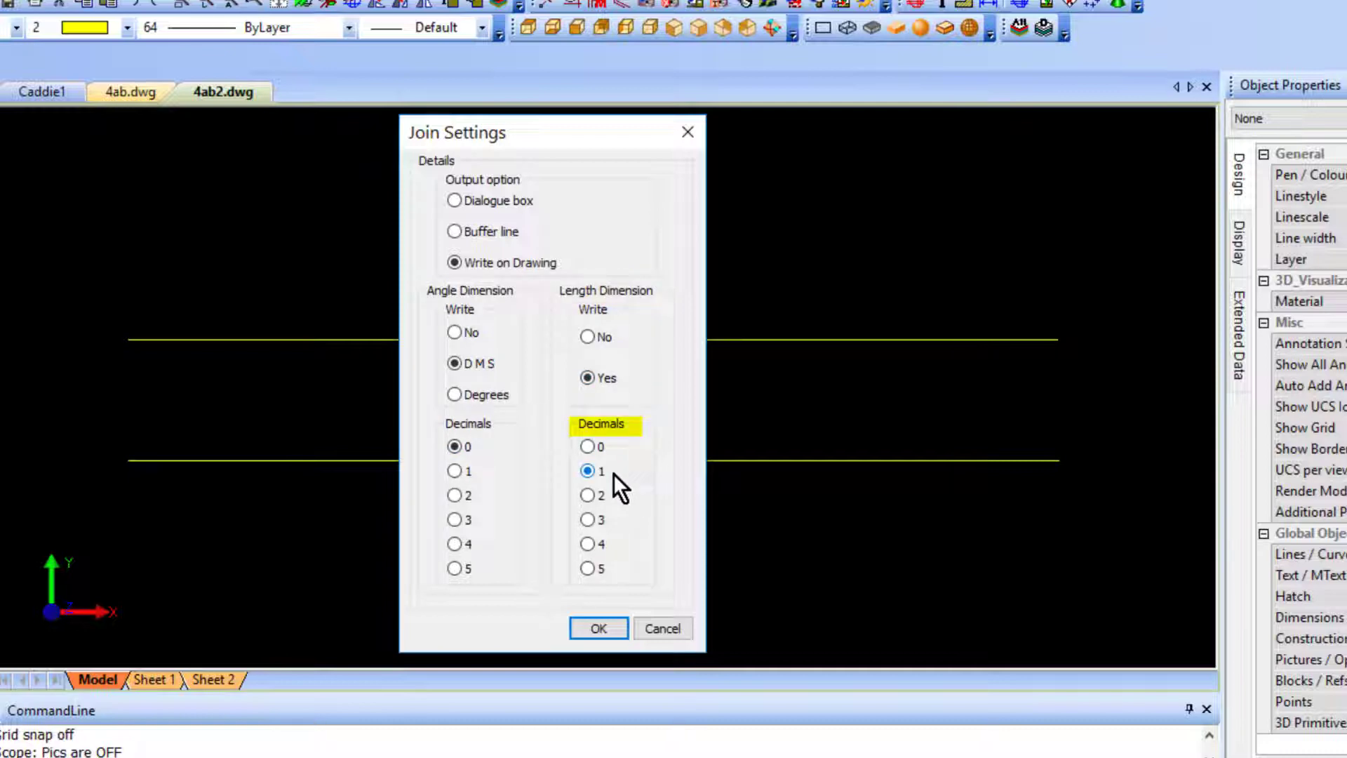
{"action": "left_click", "coordinate": [599, 627]}
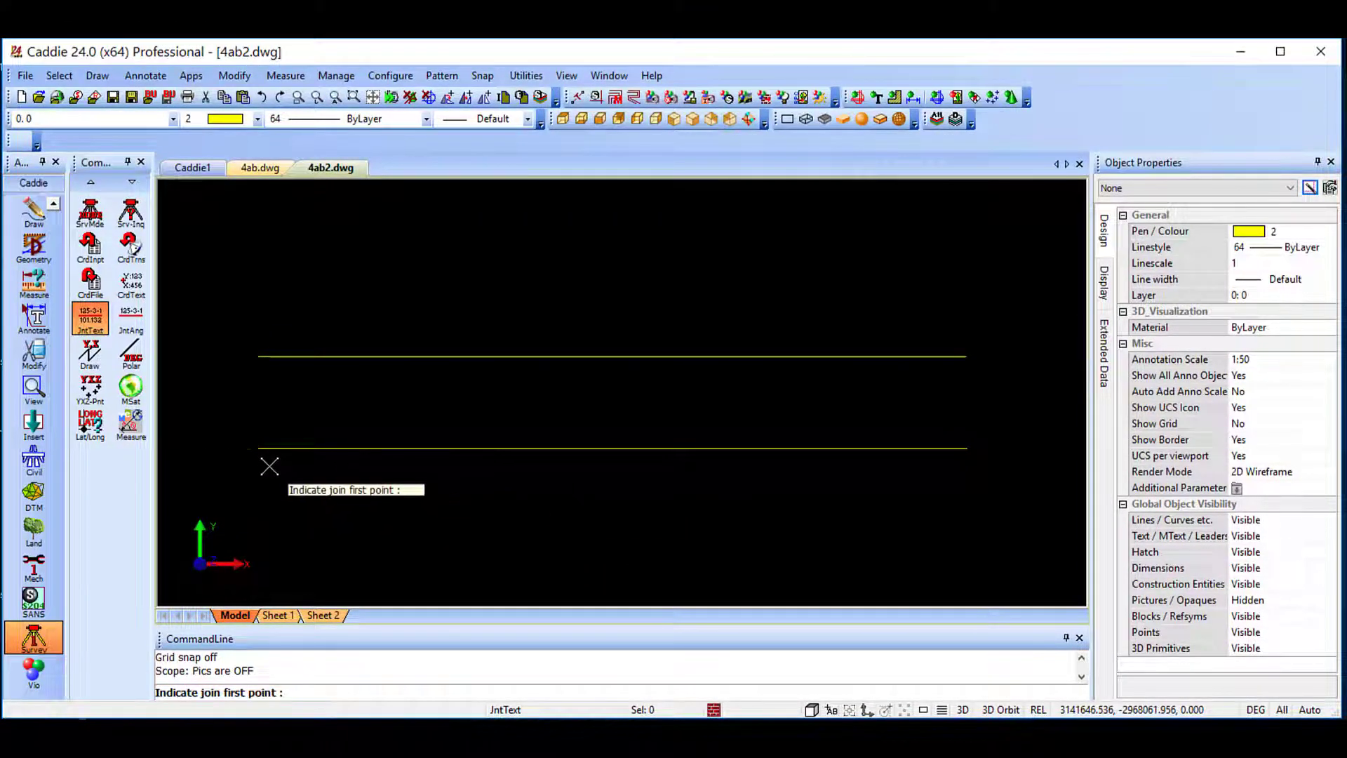
{"action": "left_click", "coordinate": [257, 448]}
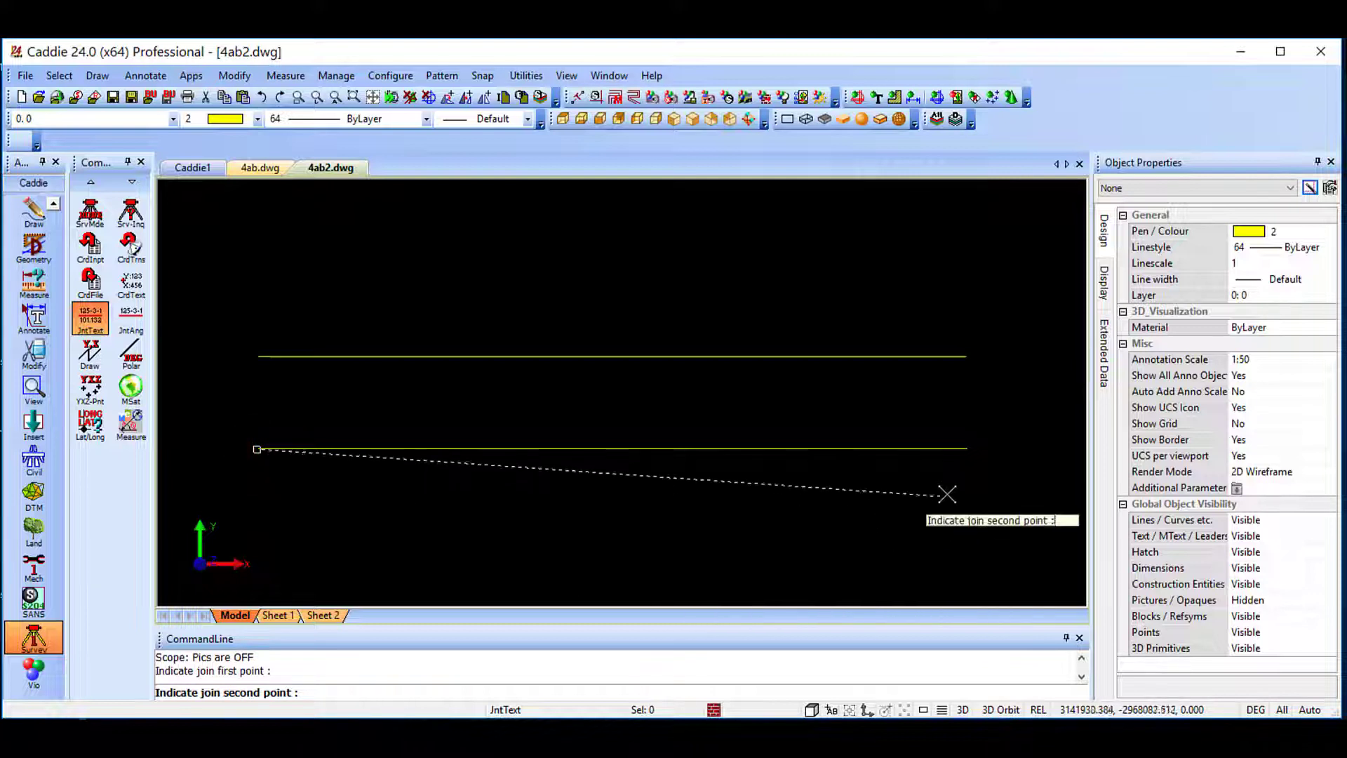
{"action": "left_click", "coordinate": [971, 458]}
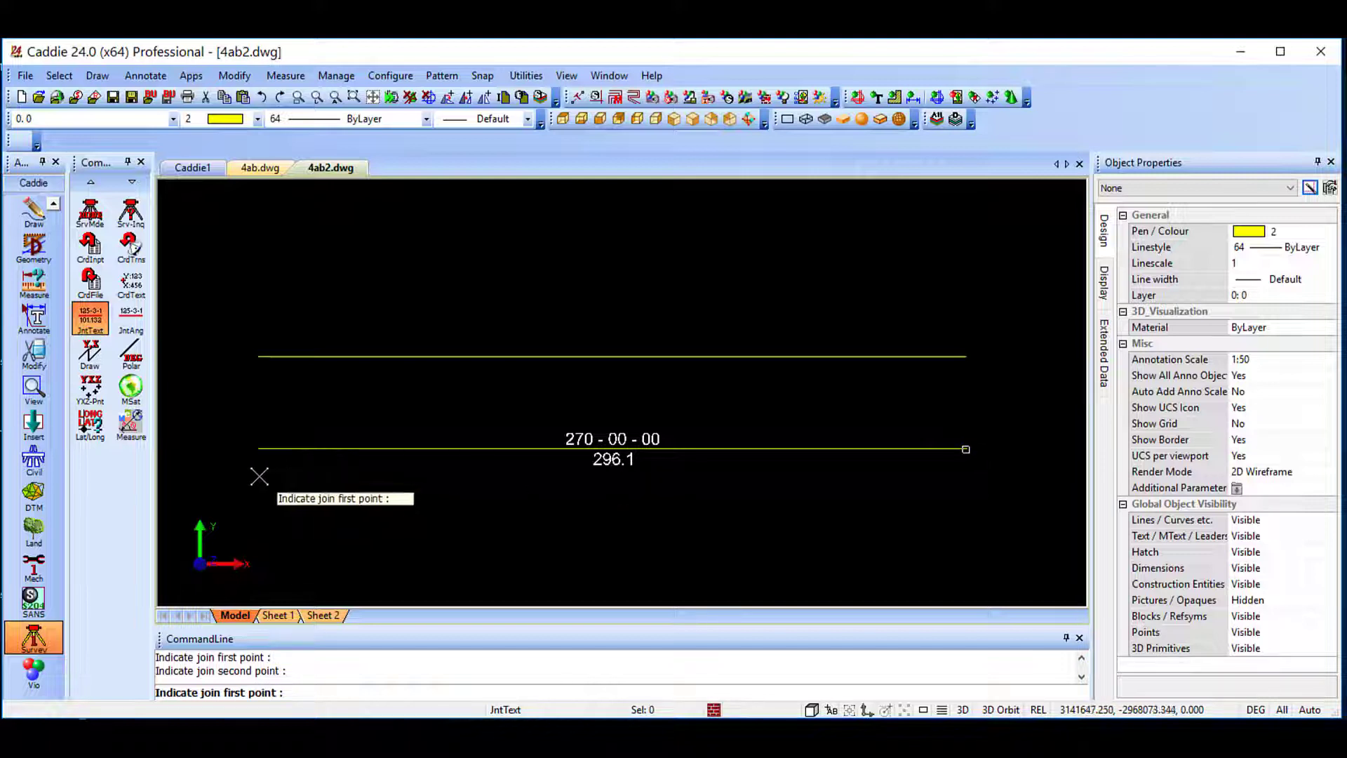
{"action": "left_click", "coordinate": [968, 357]}
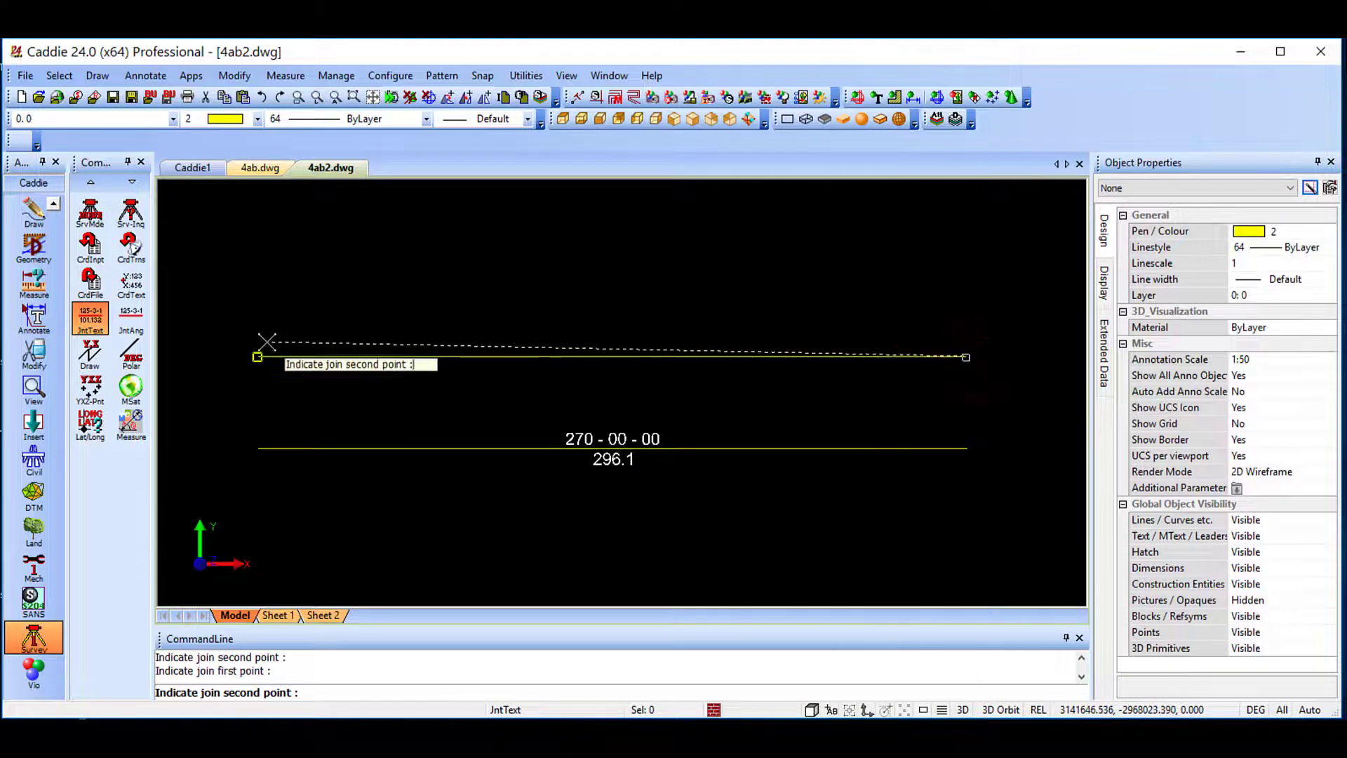
{"action": "left_click", "coordinate": [258, 356]}
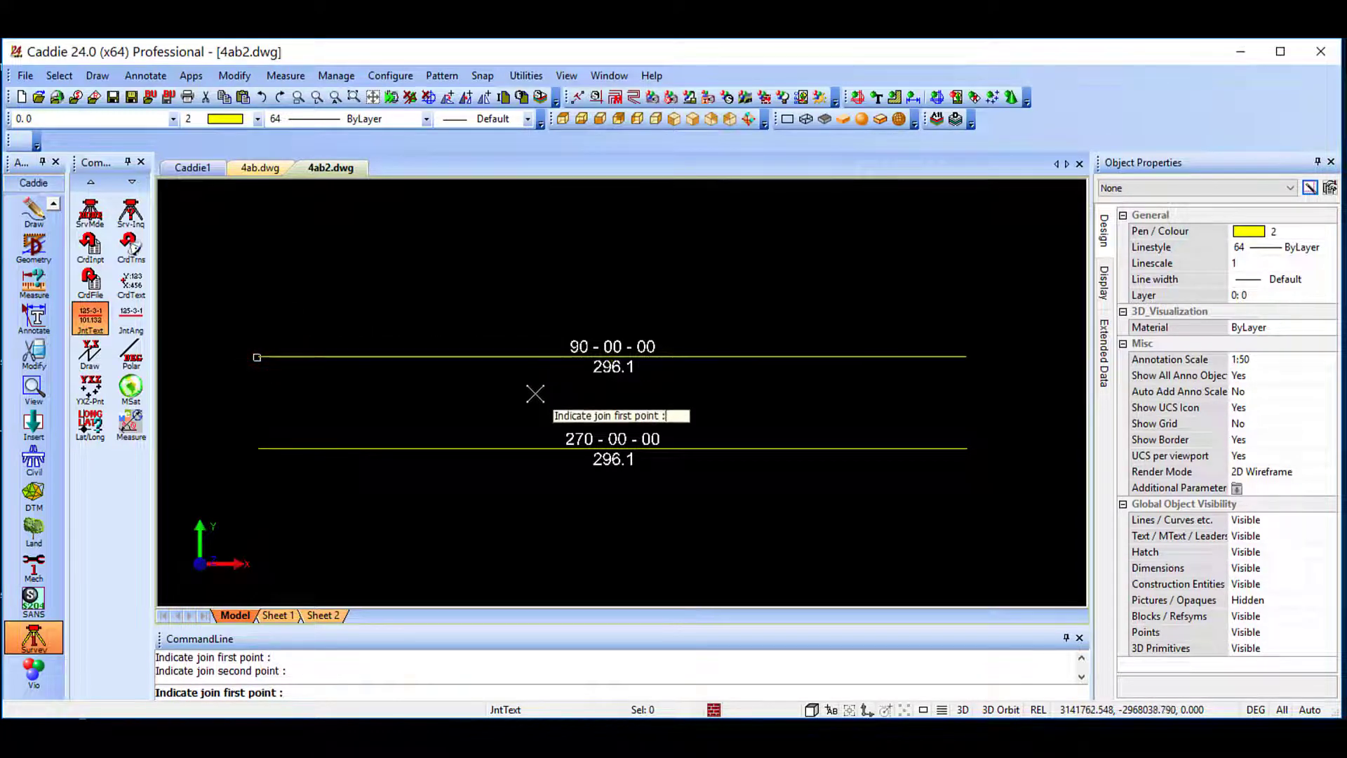
{"action": "scroll", "coordinate": [538, 394], "scroll_direction": "up", "scroll_amount": 2}
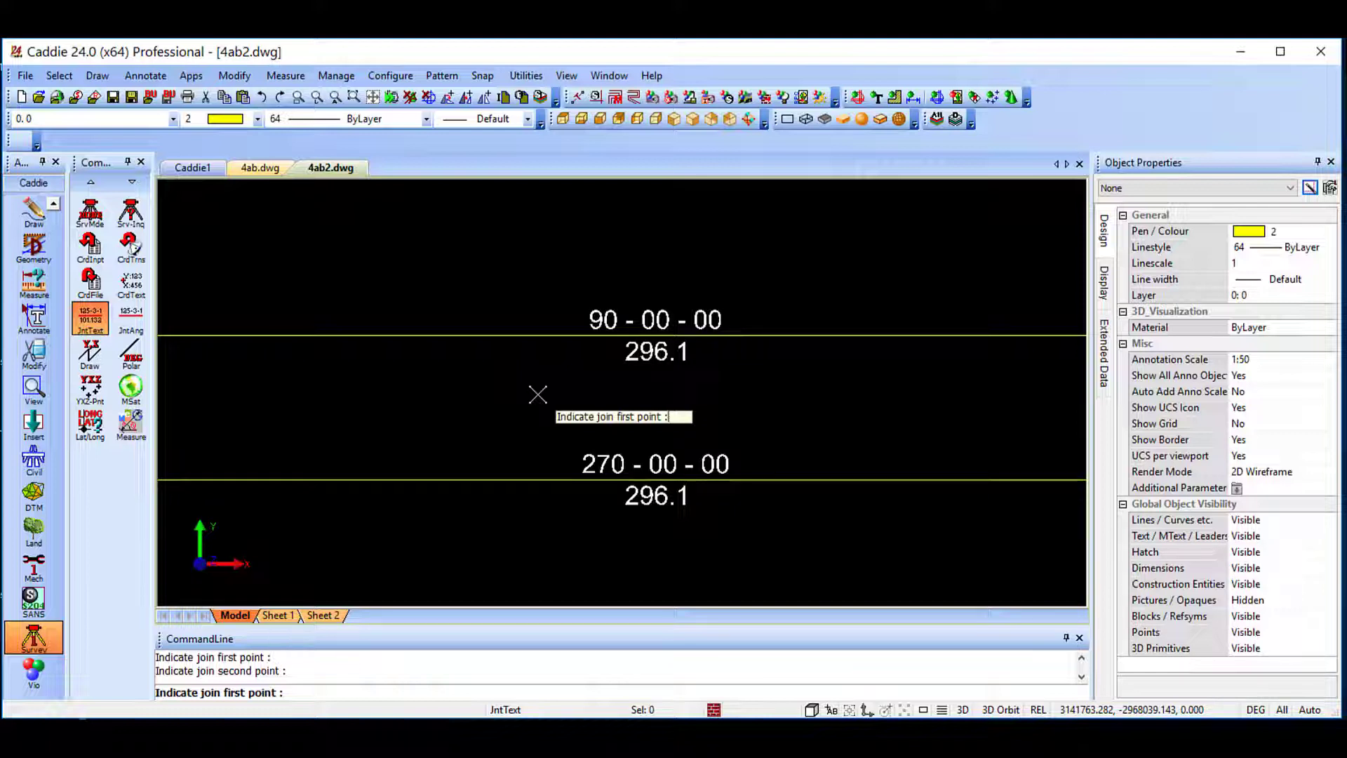
{"action": "key", "text": "Escape"}
Write join texts on all six sides of the site boundary, clockwise from its top vertex, with D M S angles and one-decimal lengths
{"action": "scroll", "coordinate": [628, 448], "scroll_direction": "down", "scroll_amount": 4}
{"action": "scroll", "coordinate": [590, 376], "scroll_direction": "up", "scroll_amount": 3}
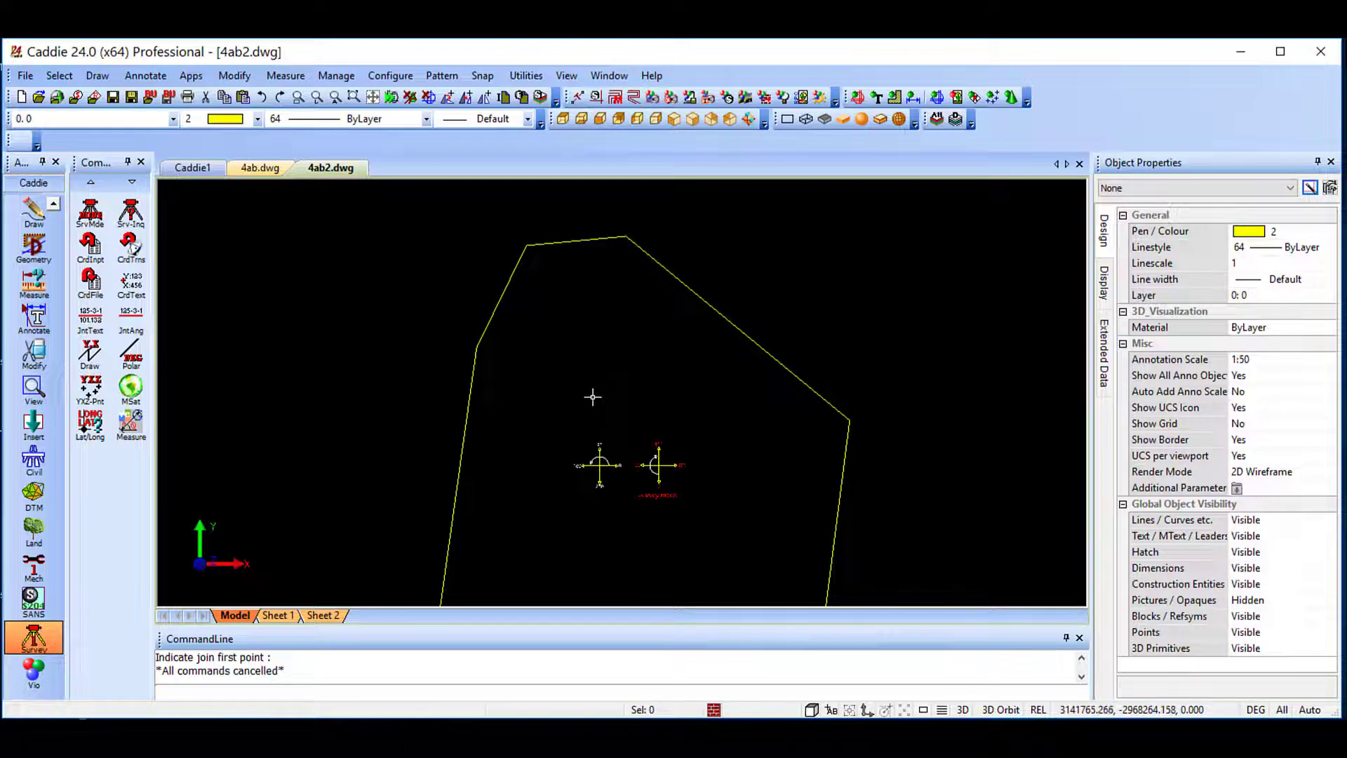
{"action": "left_click", "coordinate": [90, 321]}
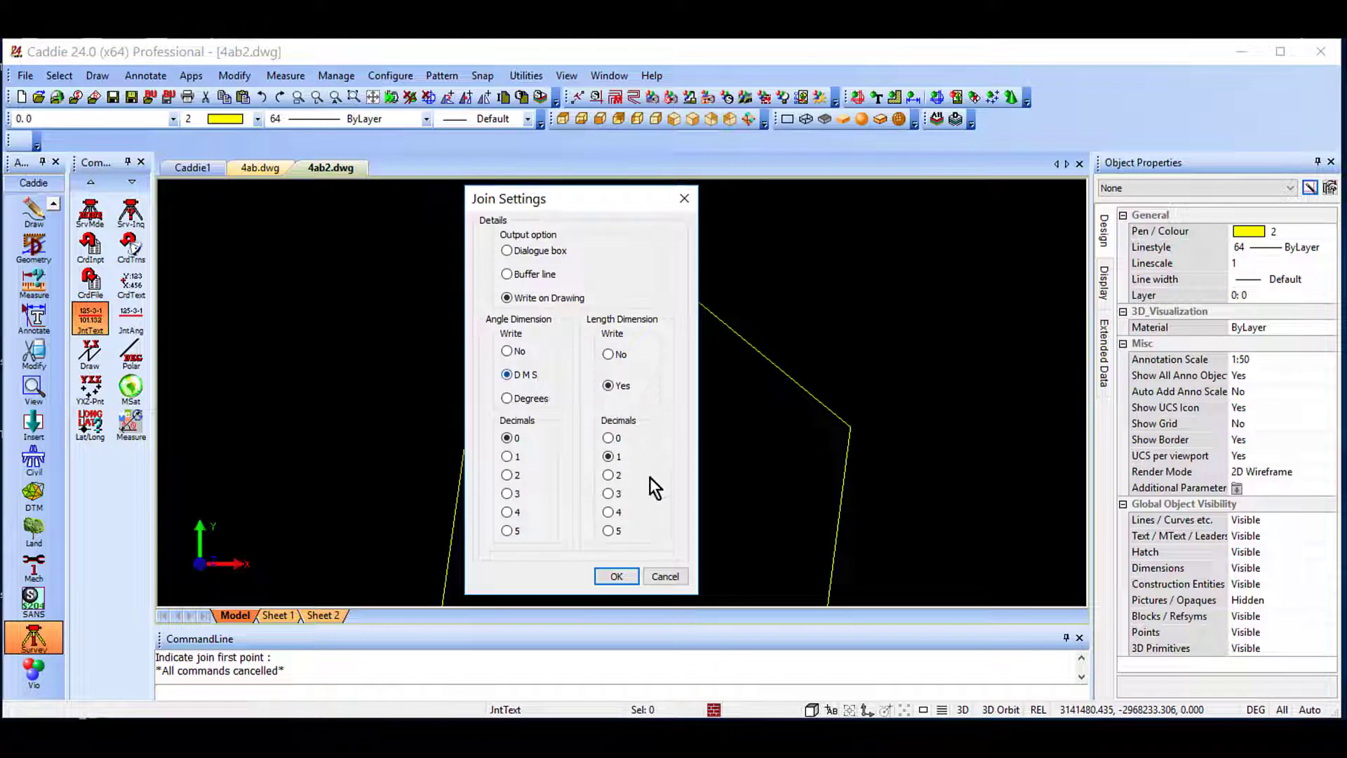
{"action": "left_click", "coordinate": [616, 576]}
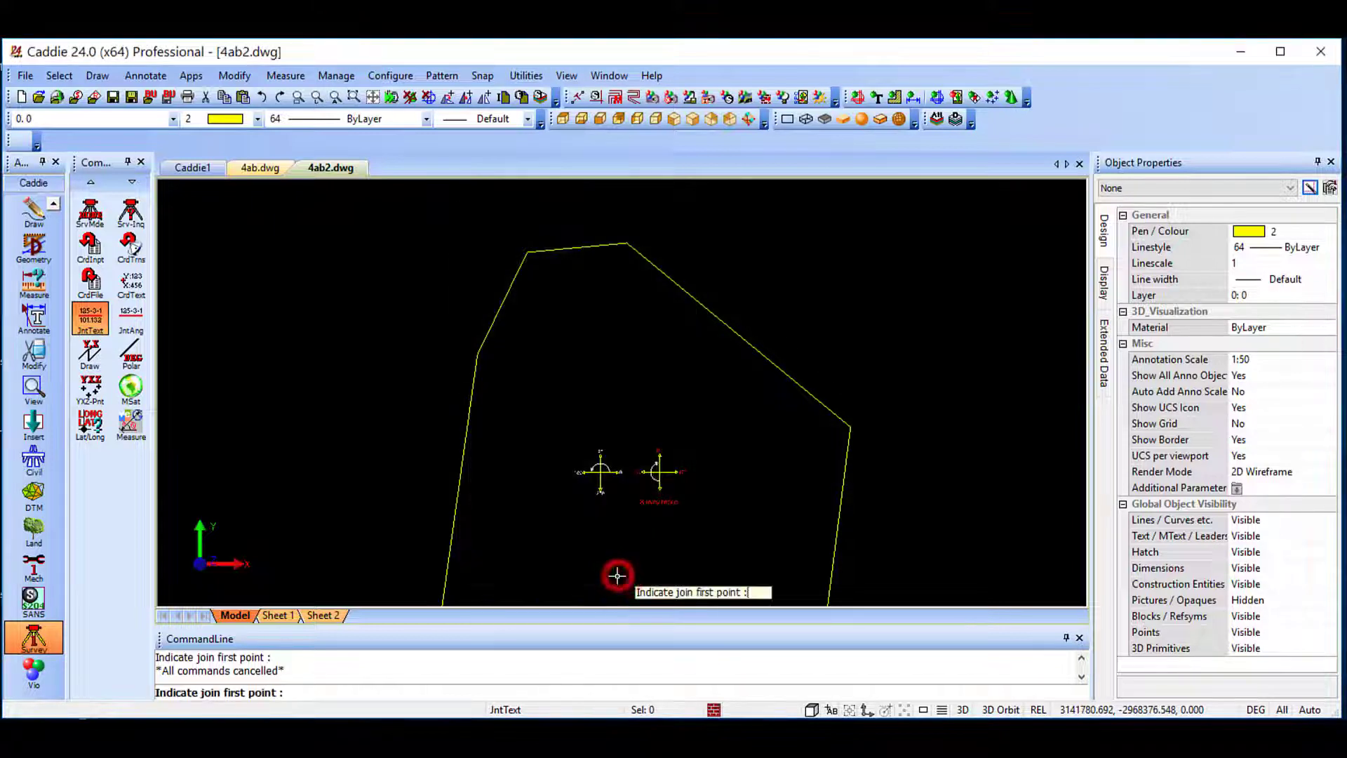
{"action": "left_click", "coordinate": [619, 255]}
{"action": "left_click", "coordinate": [852, 441]}
{"action": "left_click", "coordinate": [854, 435]}
{"action": "scroll", "coordinate": [862, 460], "scroll_direction": "down", "scroll_amount": 2}
{"action": "middle_click_drag", "start_coordinate": [862, 459], "coordinate": [841, 361]}
{"action": "left_click", "coordinate": [810, 497]}
{"action": "left_click", "coordinate": [811, 498]}
{"action": "left_click", "coordinate": [558, 467]}
{"action": "left_click", "coordinate": [557, 467]}
{"action": "left_click", "coordinate": [592, 293]}
{"action": "left_click", "coordinate": [592, 293]}
{"action": "left_click", "coordinate": [625, 230]}
{"action": "left_click", "coordinate": [625, 229]}
{"action": "left_click", "coordinate": [688, 225]}
{"action": "key", "text": "Escape"}
Move the Survey mode direction symbol by its centre onto the right-hand corner of the site boundary
{"action": "scroll", "coordinate": [750, 300], "scroll_direction": "up", "scroll_amount": 2}
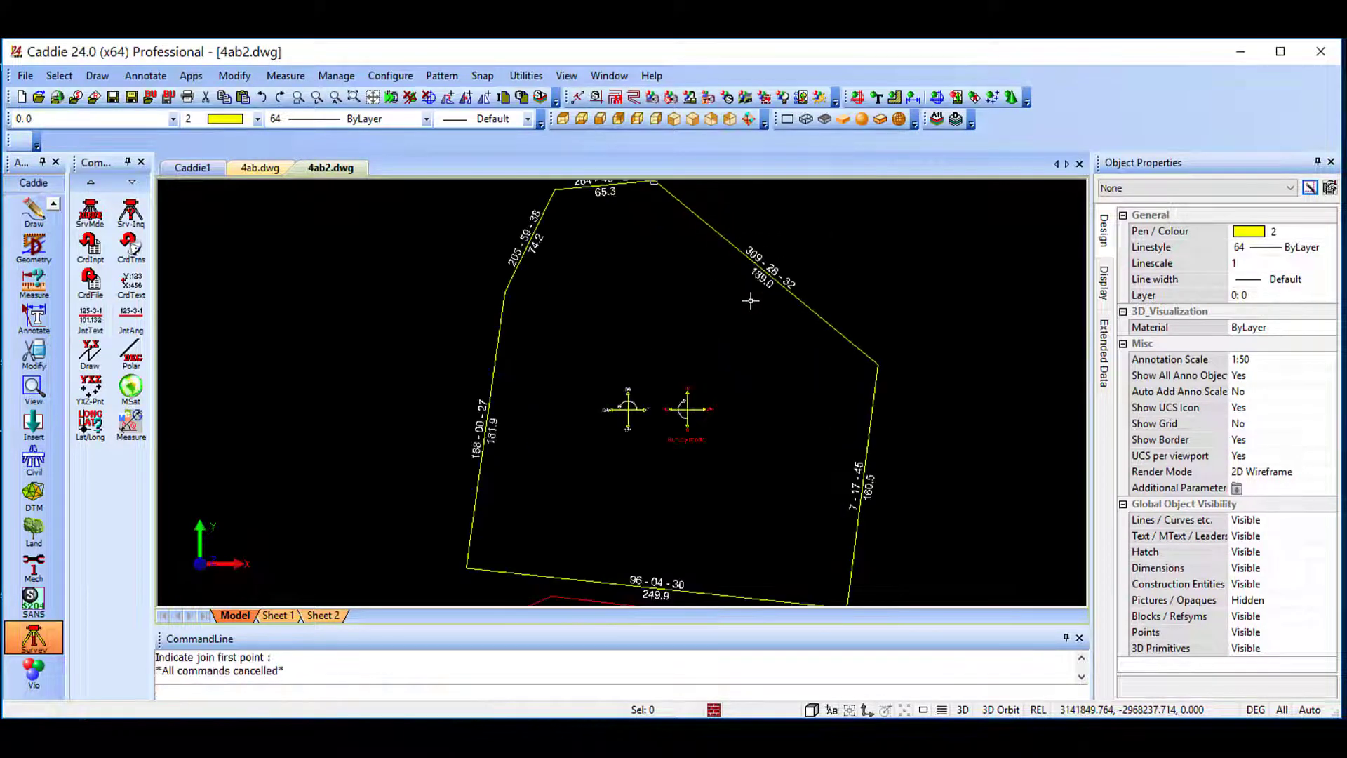
{"action": "scroll", "coordinate": [713, 413], "scroll_direction": "up", "scroll_amount": 1}
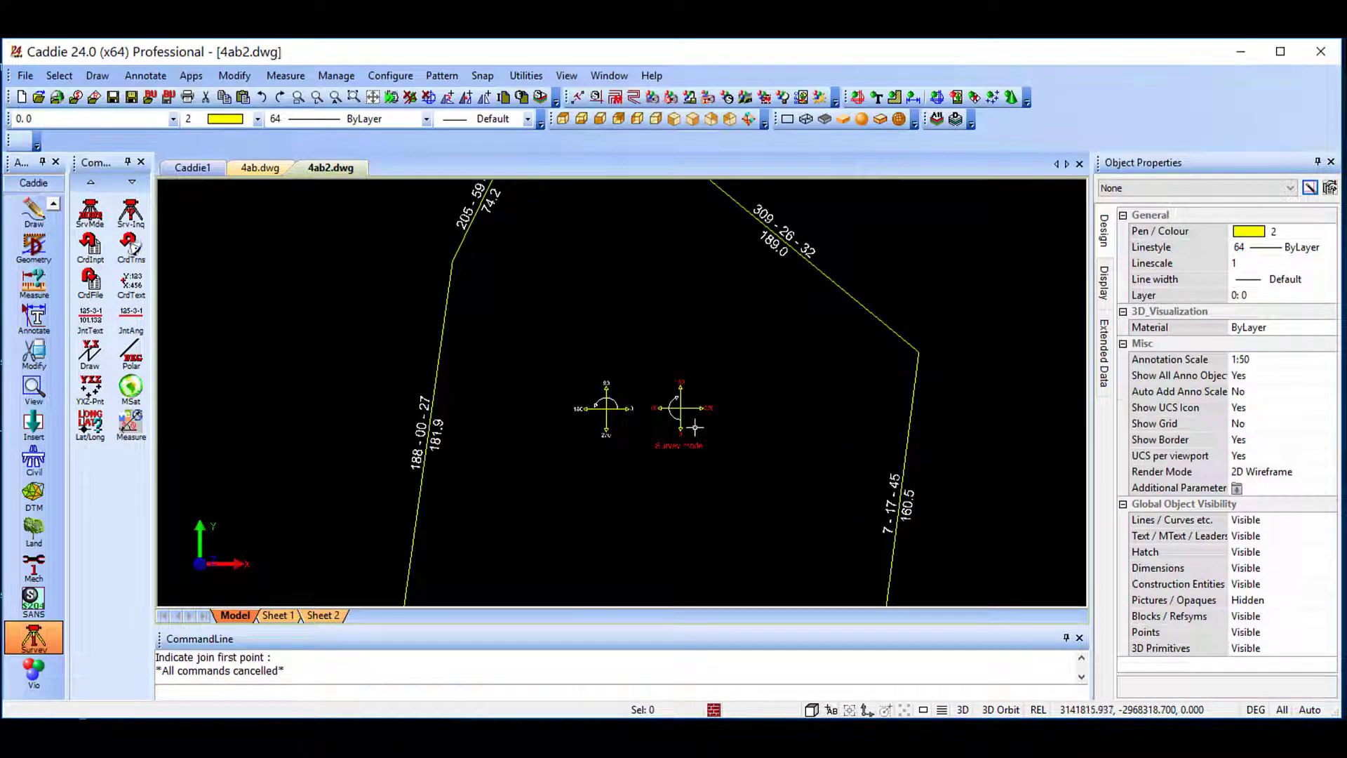
{"action": "left_click", "coordinate": [680, 408]}
{"action": "left_click", "coordinate": [680, 409]}
{"action": "middle_click_drag", "start_coordinate": [777, 370], "coordinate": [533, 355]}
{"action": "scroll", "coordinate": [534, 355], "scroll_direction": "down", "scroll_amount": 1}
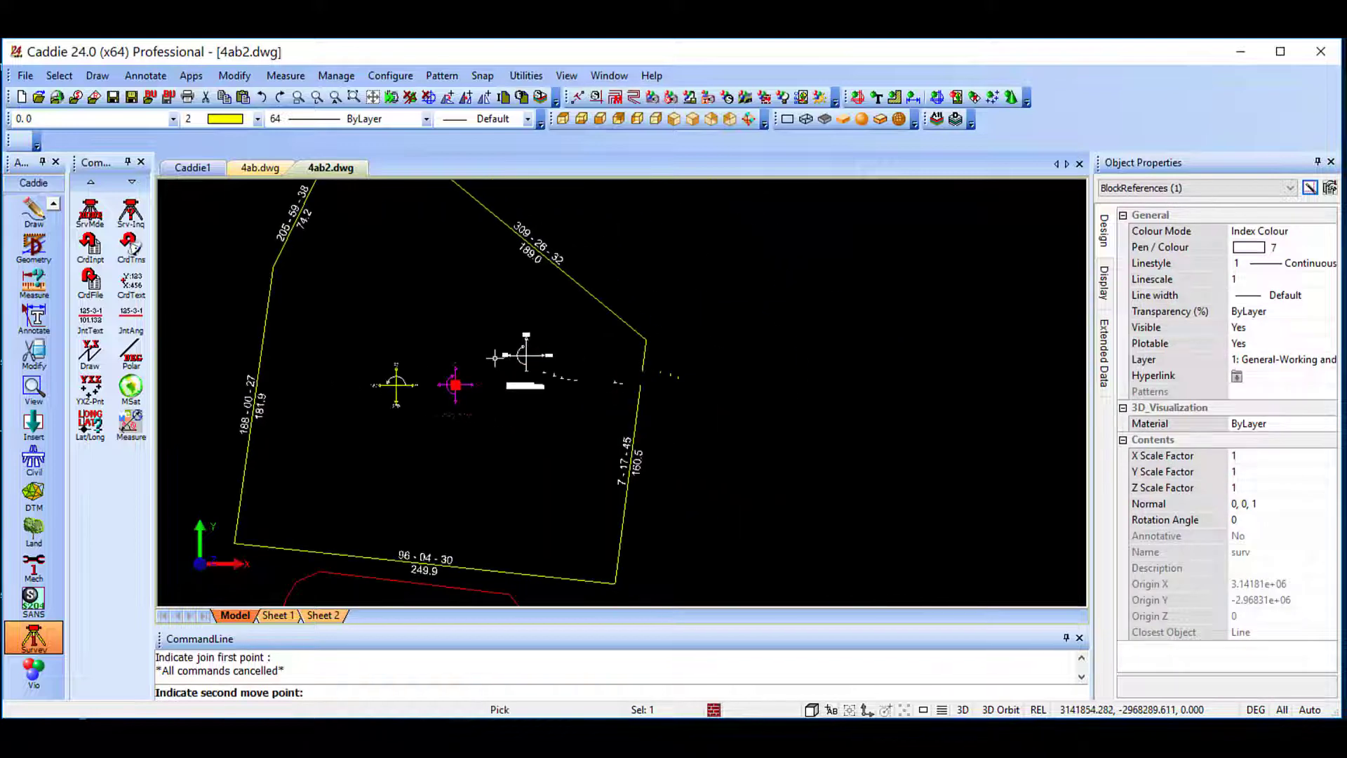
{"action": "left_click", "coordinate": [643, 340]}
{"action": "scroll", "coordinate": [635, 484], "scroll_direction": "up", "scroll_amount": 2}
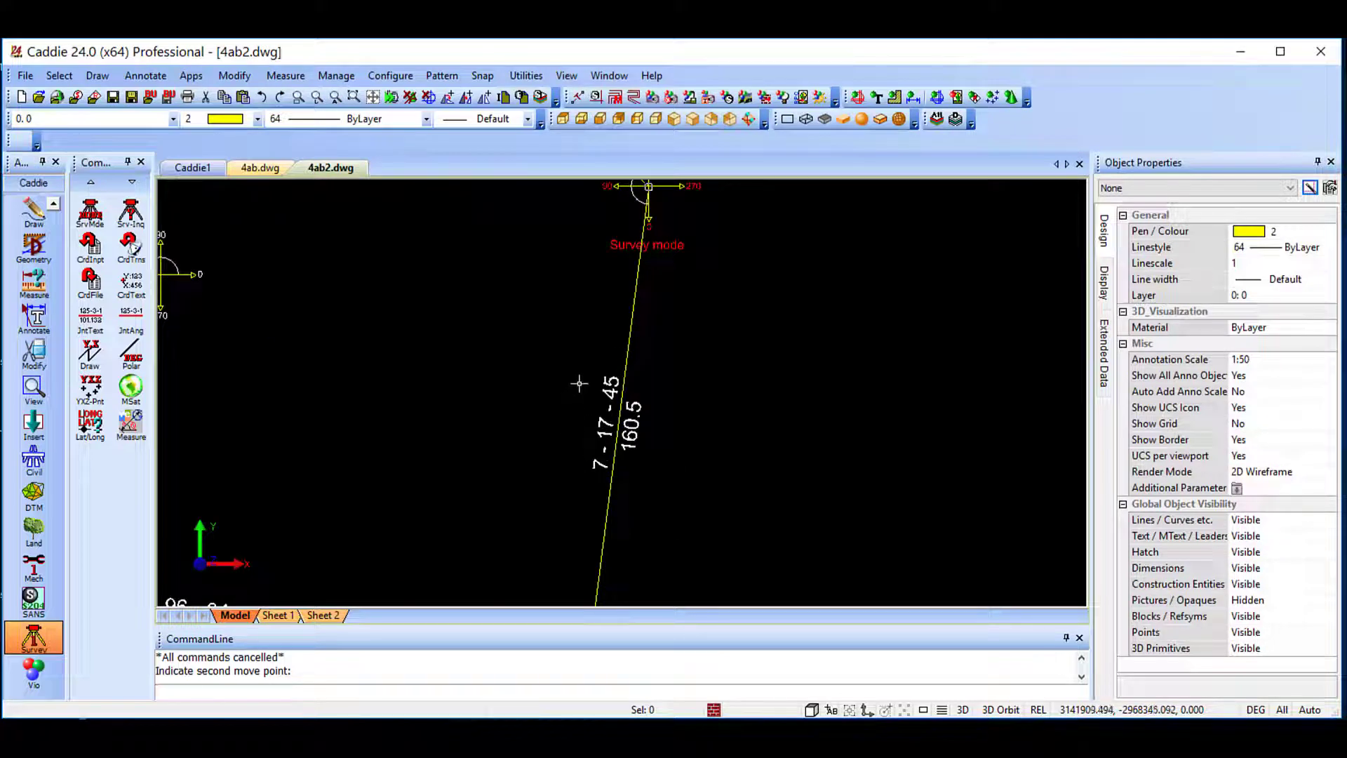
Move the Survey mode direction symbol to the boundary's lower-left corner and turn the aerial picture back on
{"action": "middle_click_drag", "start_coordinate": [576, 330], "coordinate": [550, 466]}
{"action": "scroll", "coordinate": [623, 330], "scroll_direction": "up", "scroll_amount": 3}
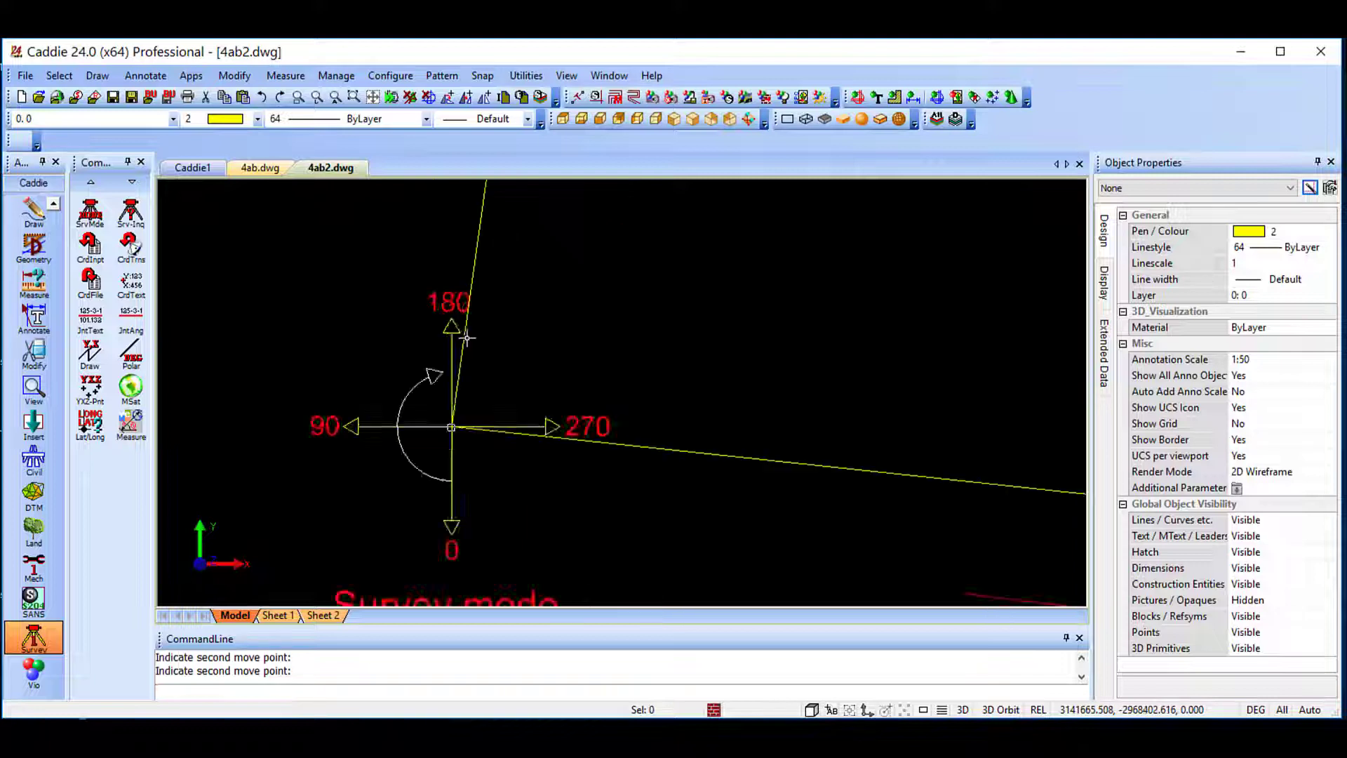
{"action": "scroll", "coordinate": [467, 336], "scroll_direction": "down", "scroll_amount": 3}
{"action": "scroll", "coordinate": [548, 315], "scroll_direction": "down", "scroll_amount": 2}
{"action": "middle_click_drag", "start_coordinate": [695, 279], "coordinate": [596, 449]}
{"action": "scroll", "coordinate": [594, 451], "scroll_direction": "down", "scroll_amount": 1}
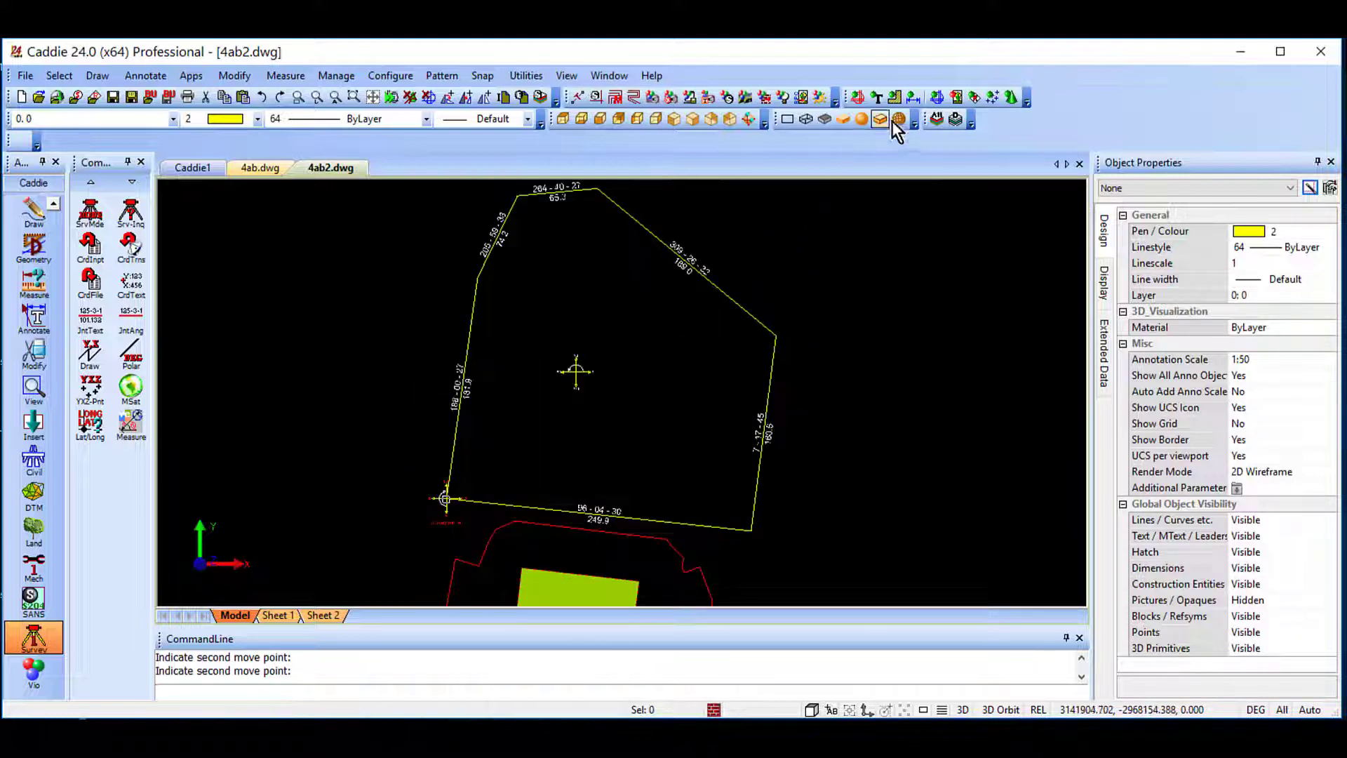
{"action": "left_click", "coordinate": [955, 97]}
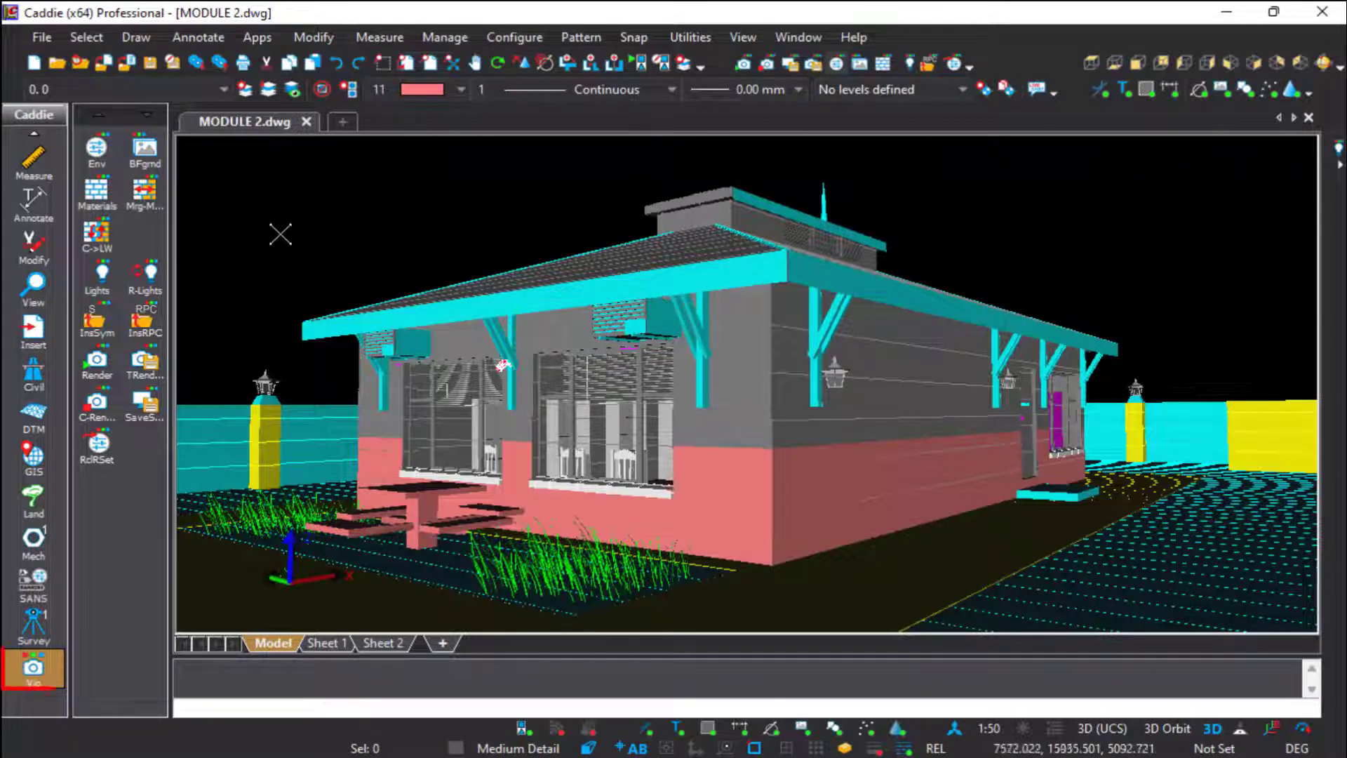
Open the rendering Environment settings, position the sun by city and choose SOUTH AFRICA as the country
{"action": "left_click", "coordinate": [93, 155]}
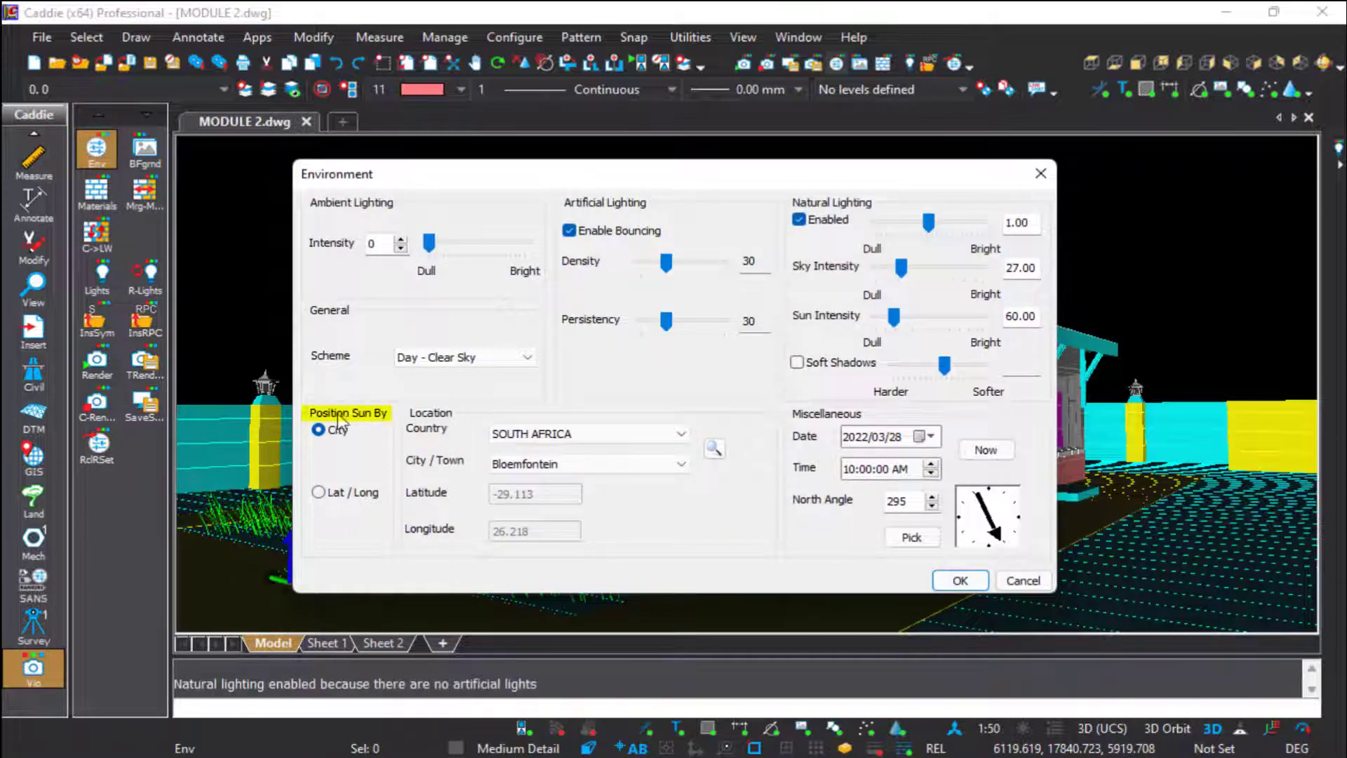
{"action": "left_click", "coordinate": [329, 492]}
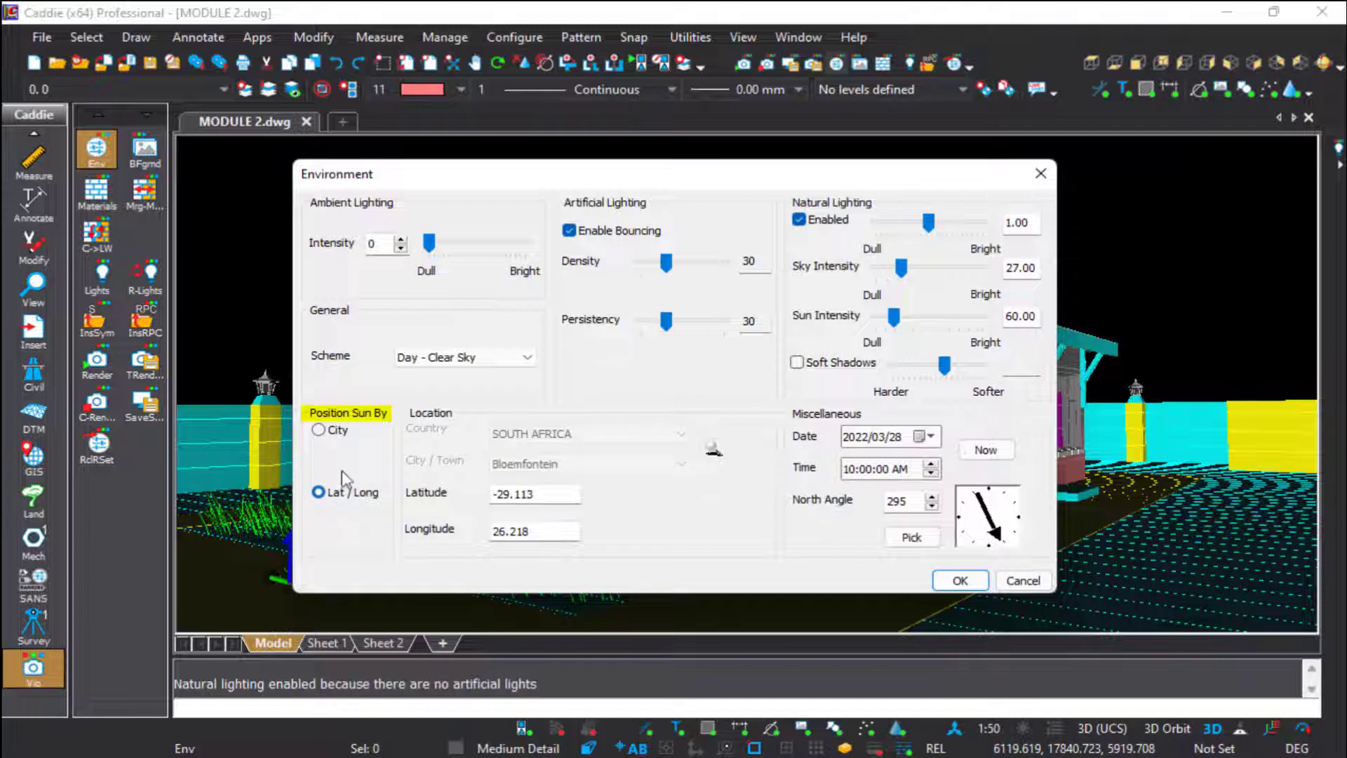
{"action": "left_click", "coordinate": [319, 430]}
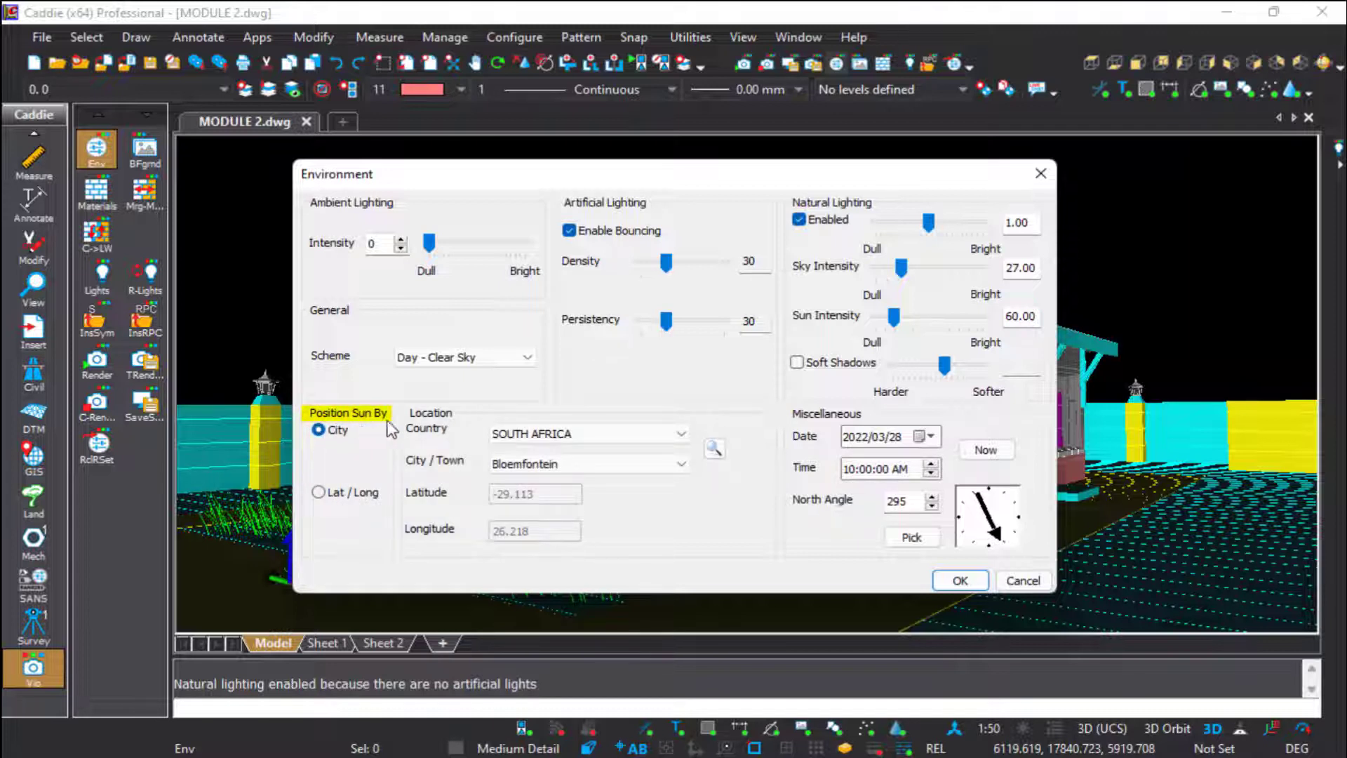
{"action": "left_click", "coordinate": [665, 433]}
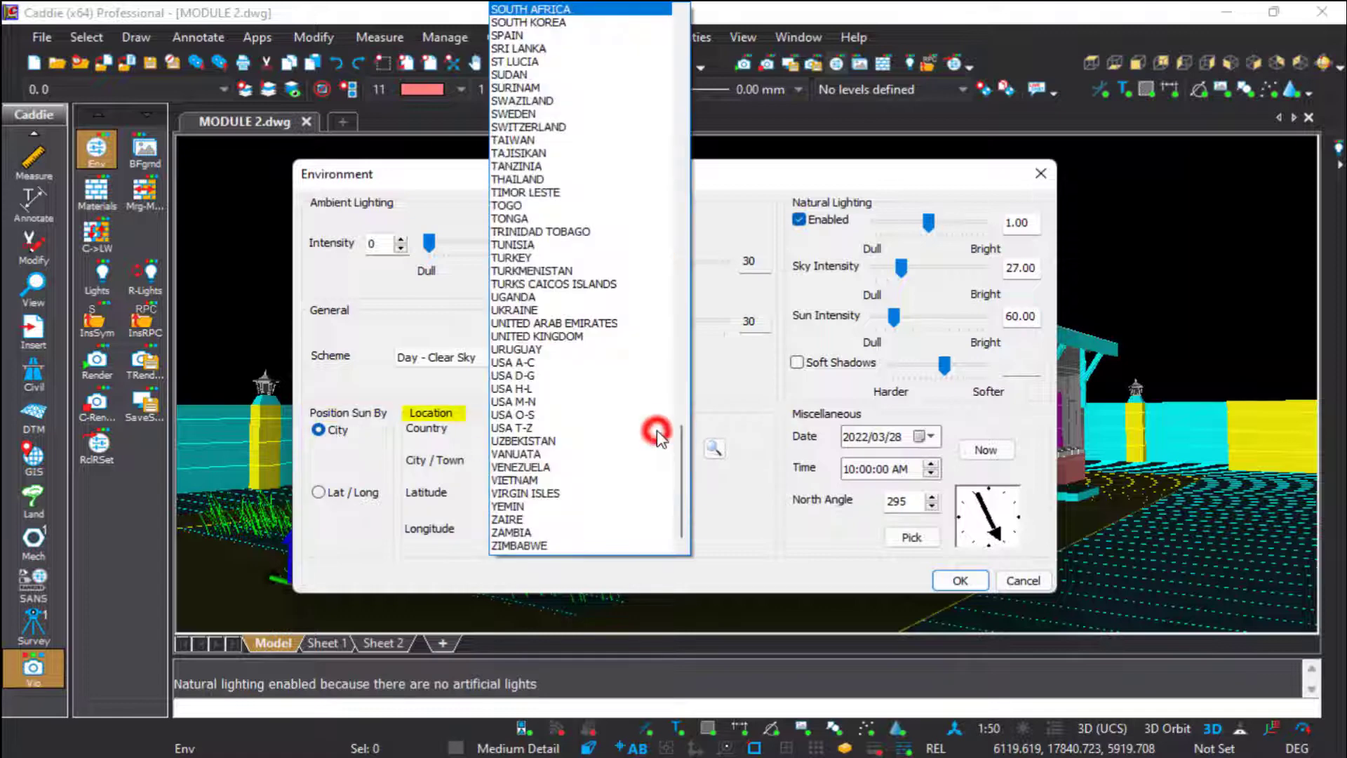
{"action": "left_click", "coordinate": [650, 11]}
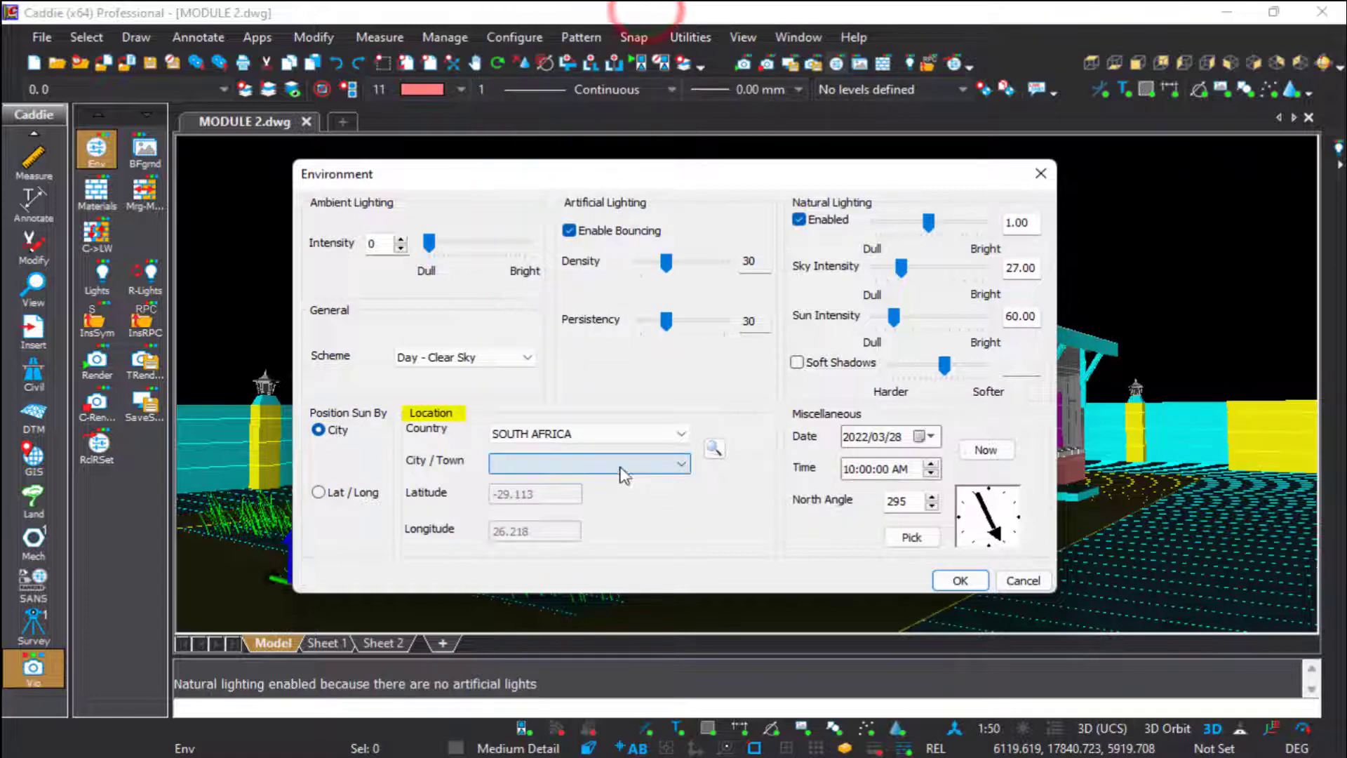
{"action": "left_click", "coordinate": [622, 463]}
{"action": "left_click", "coordinate": [740, 491]}
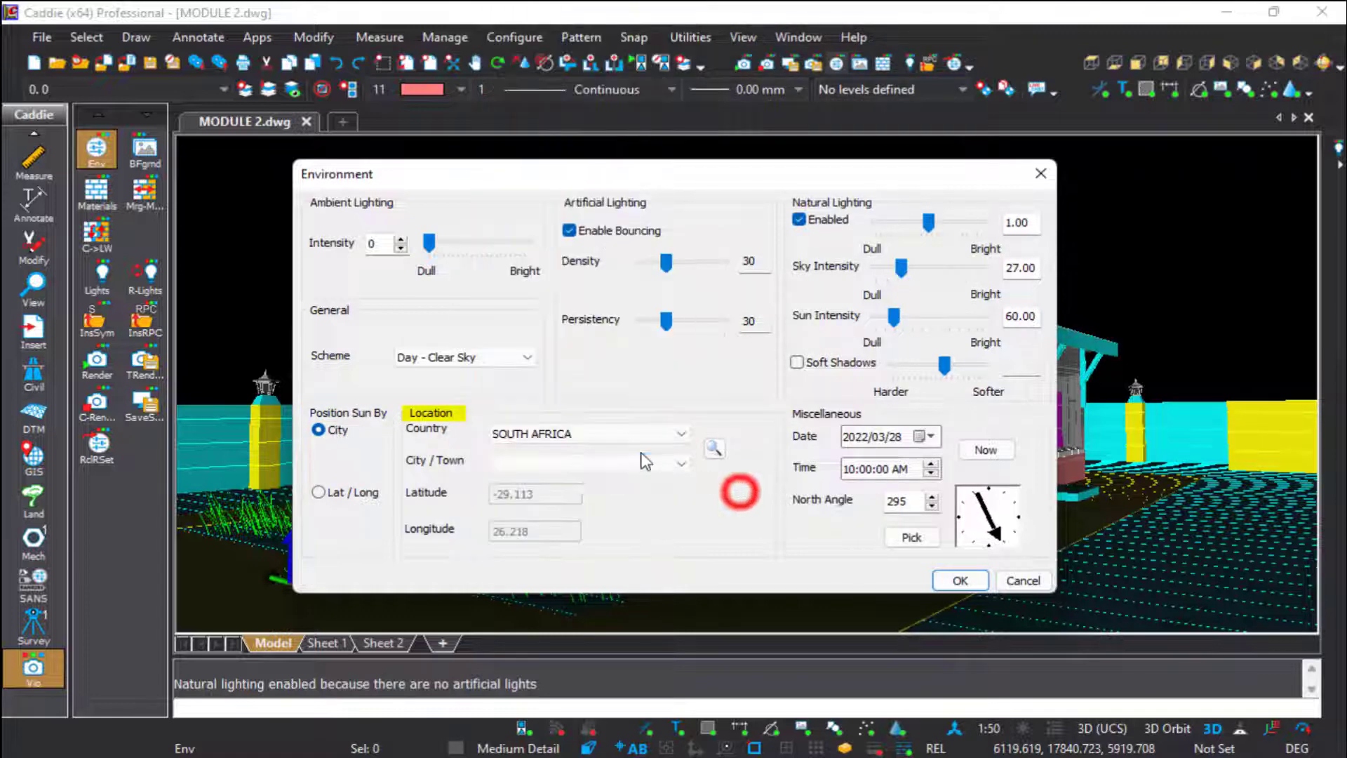
Search the cities for BLOEMFON and set Bloemfontein, South Africa as the sun's location
{"action": "left_click", "coordinate": [714, 448]}
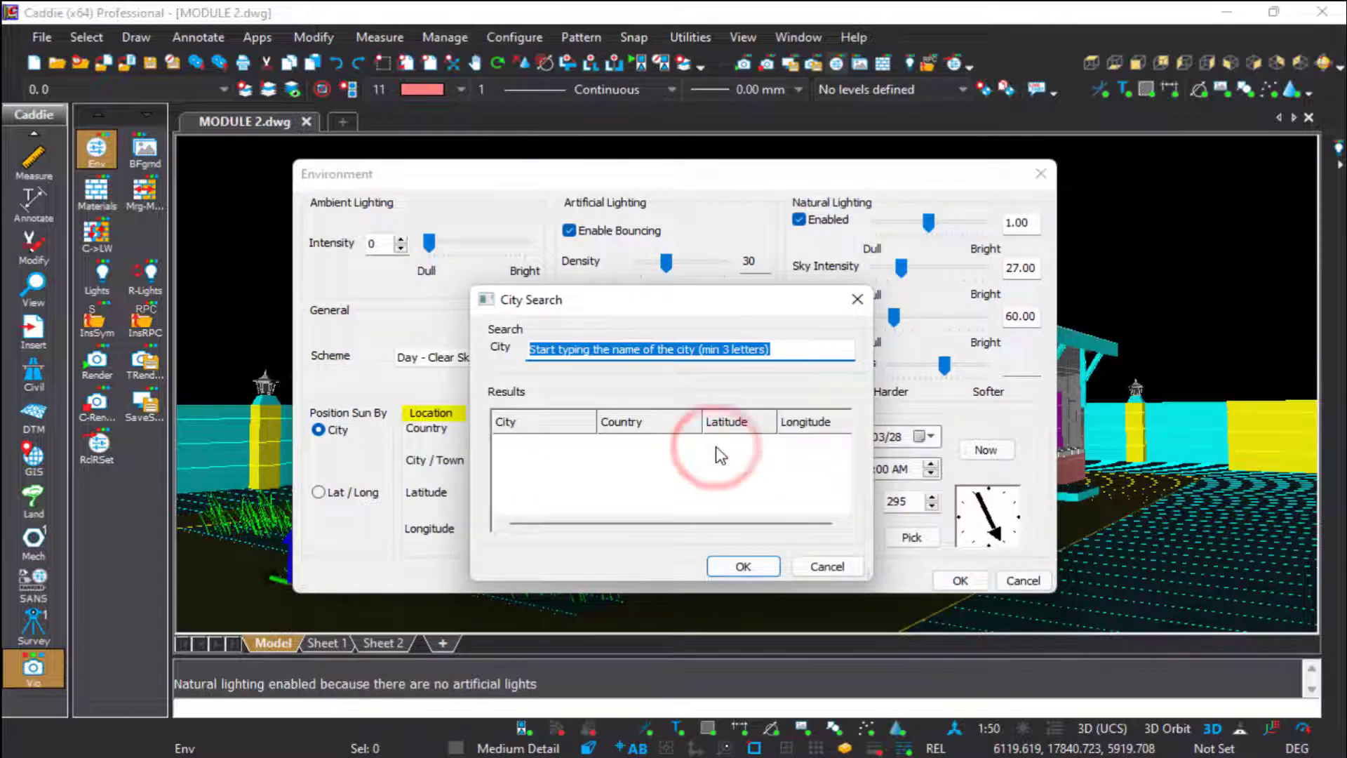
{"action": "type", "text": "BLOEMFON"}
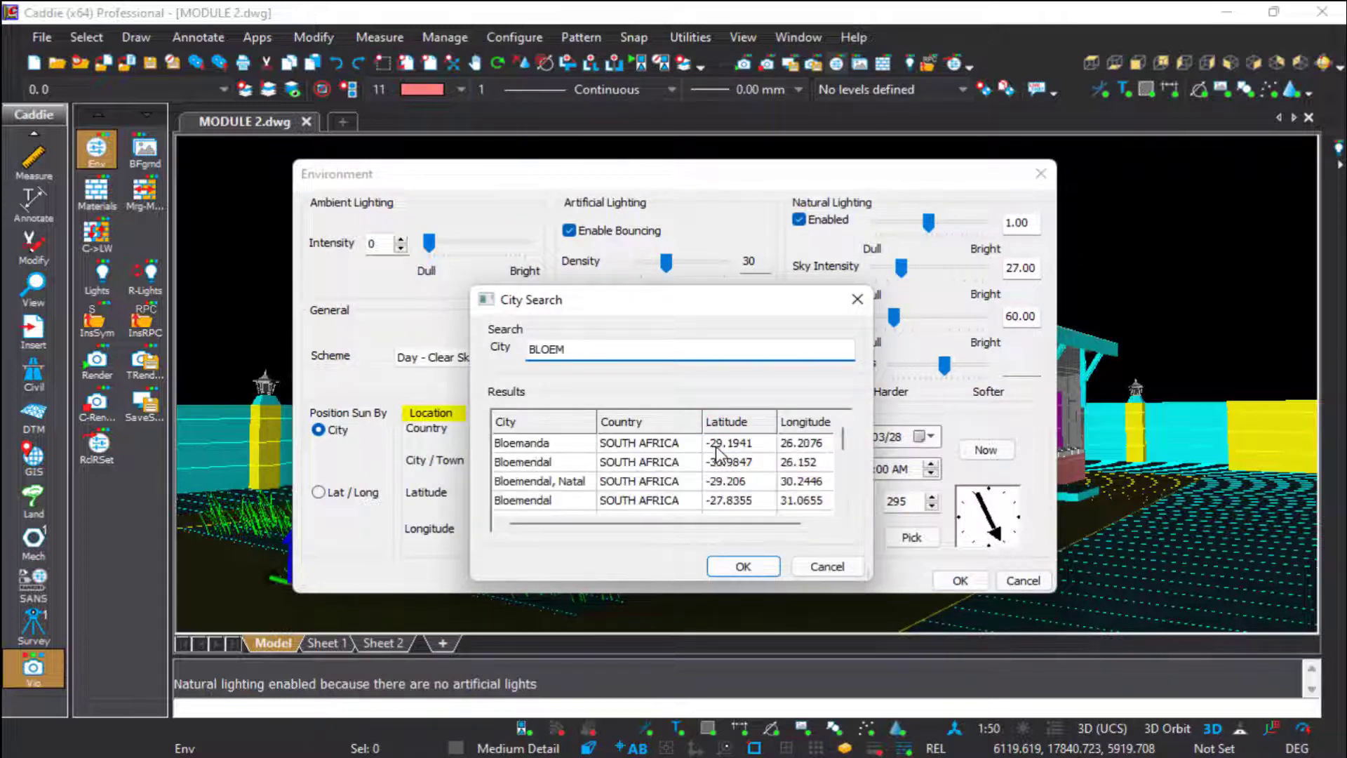
{"action": "left_click", "coordinate": [559, 443]}
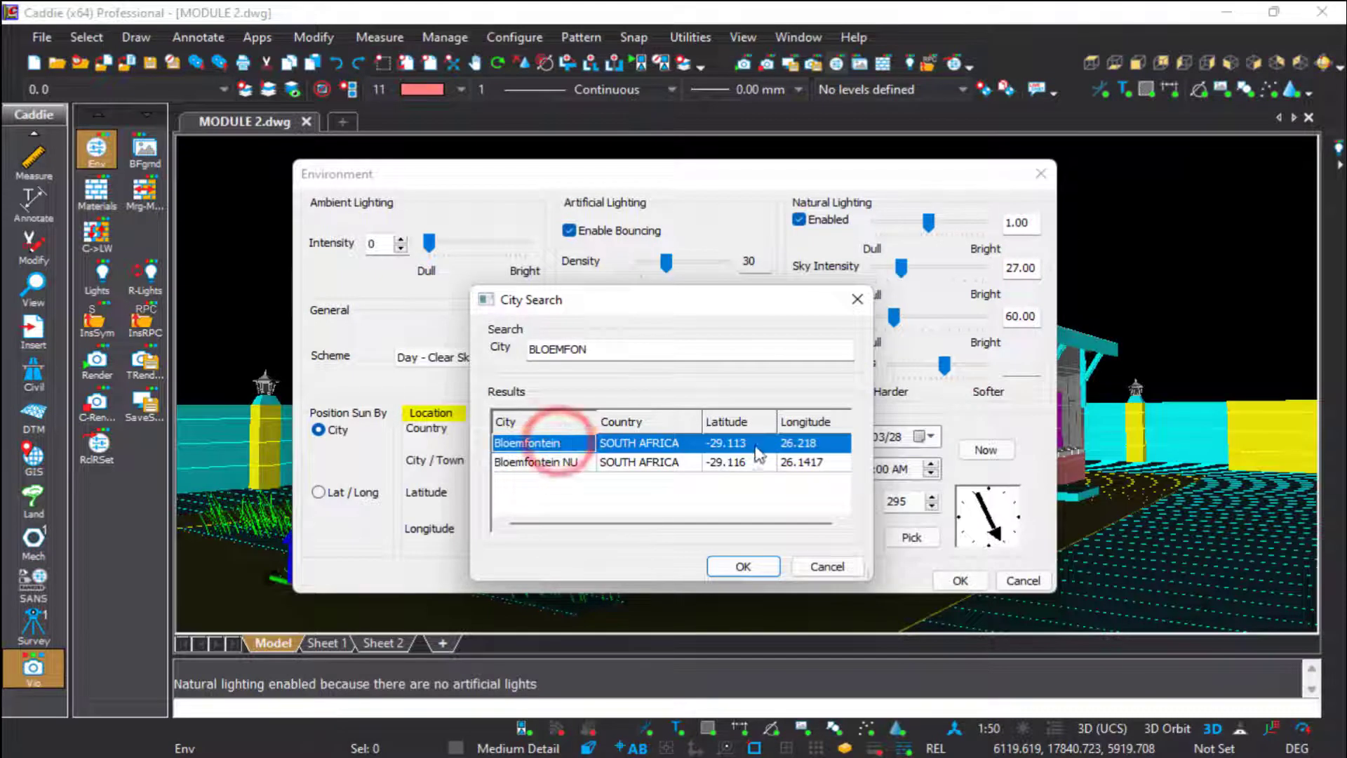
{"action": "left_click", "coordinate": [738, 568]}
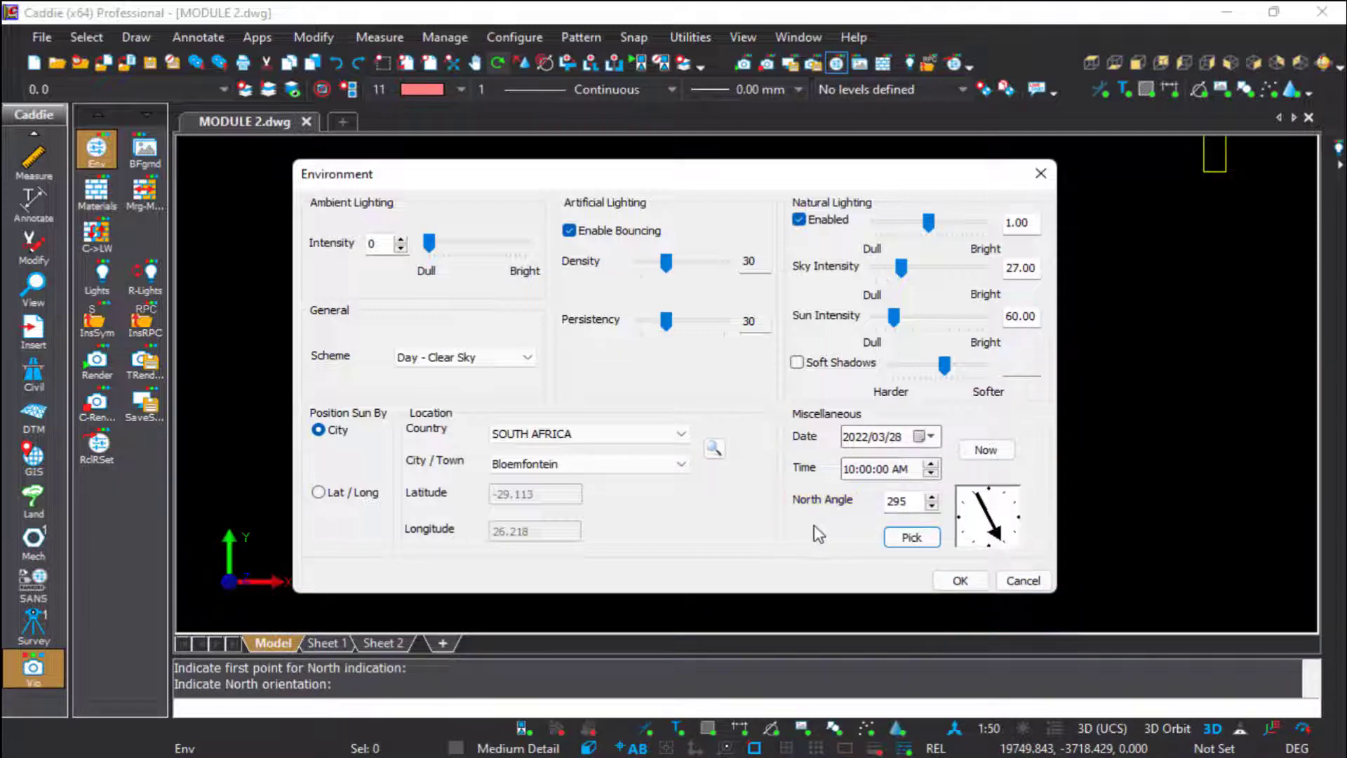
Examine the date calendar and the time setting that control the sun's position
{"action": "left_click", "coordinate": [921, 437]}
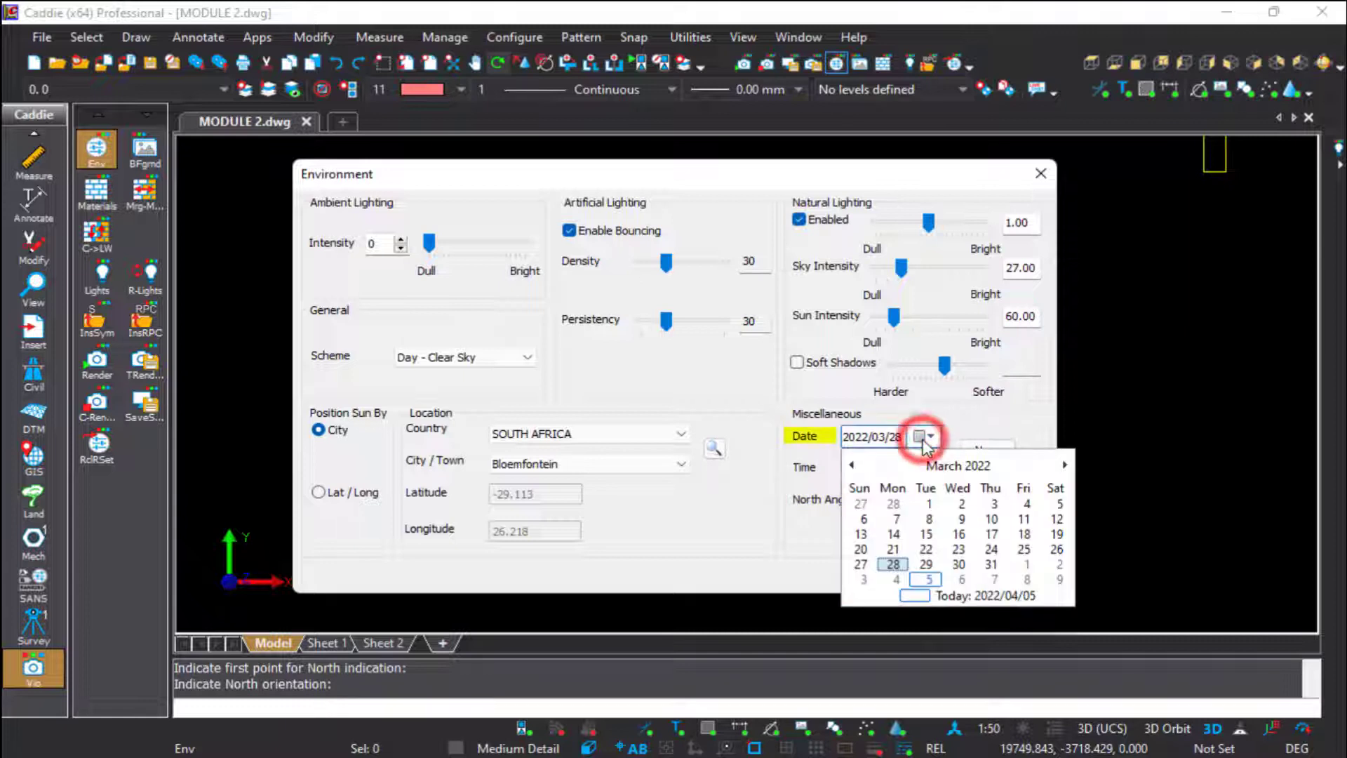
{"action": "left_click", "coordinate": [920, 436]}
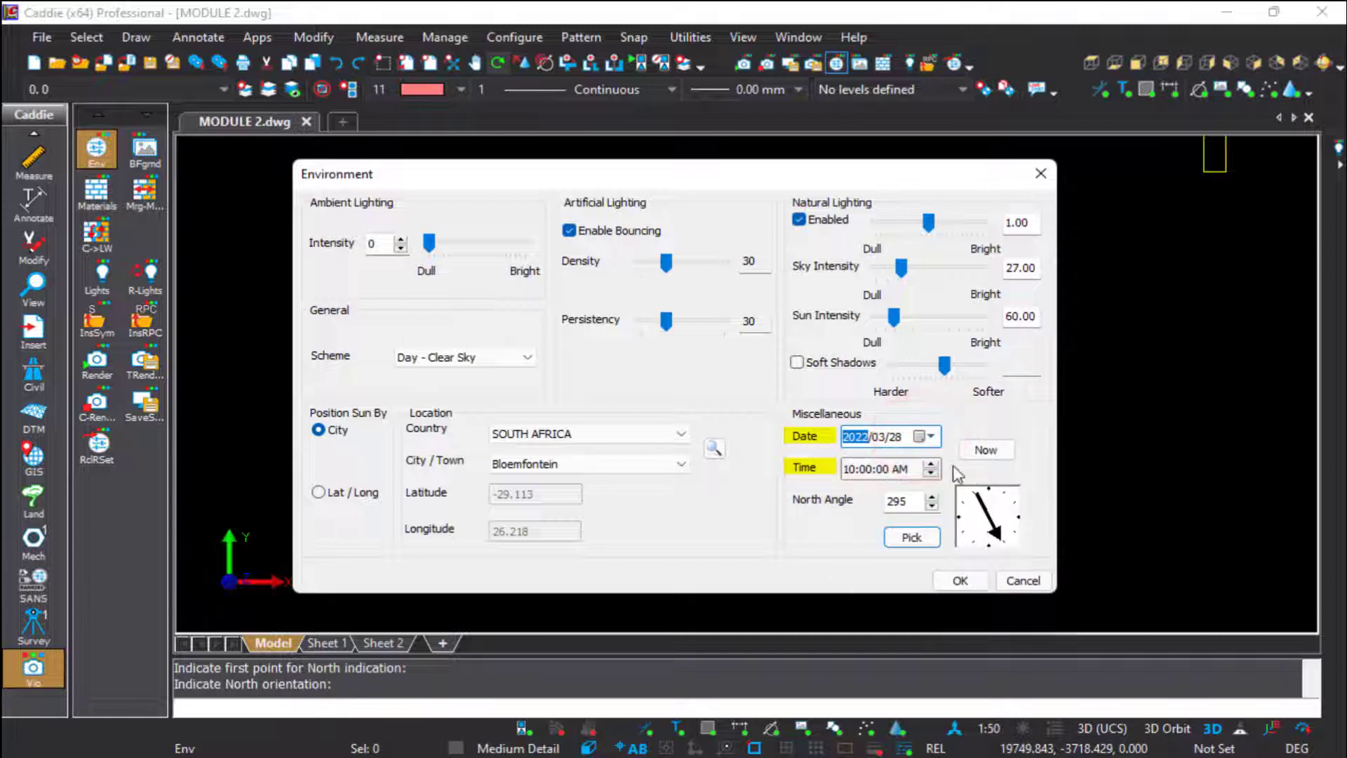
{"action": "left_click", "coordinate": [902, 470]}
{"action": "left_click", "coordinate": [931, 468]}
Move the Environment dialog aside and switch to Photos to compare the three Day clear sky renderings, including 1 pm and 4 pm
{"action": "left_click_drag", "start_coordinate": [757, 183], "coordinate": [456, 23]}
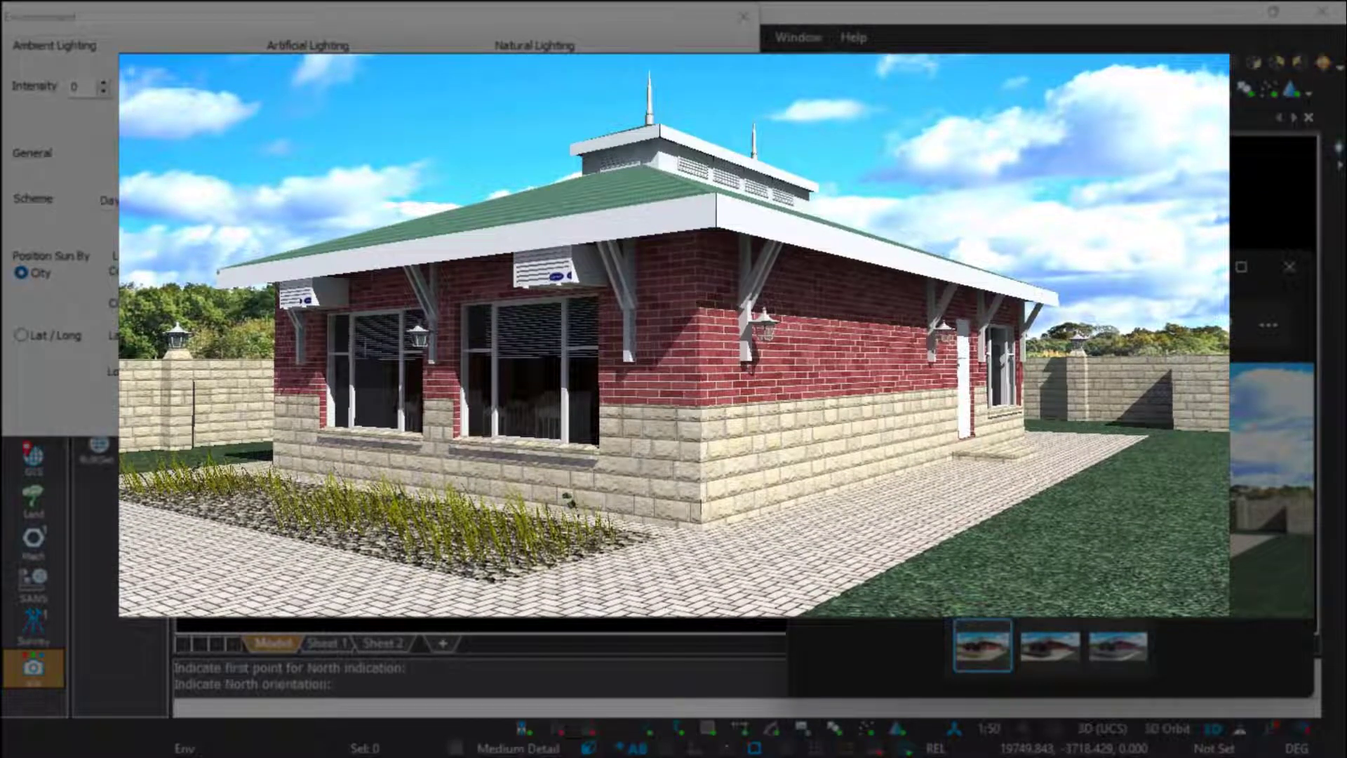
{"action": "left_click", "coordinate": [1042, 652]}
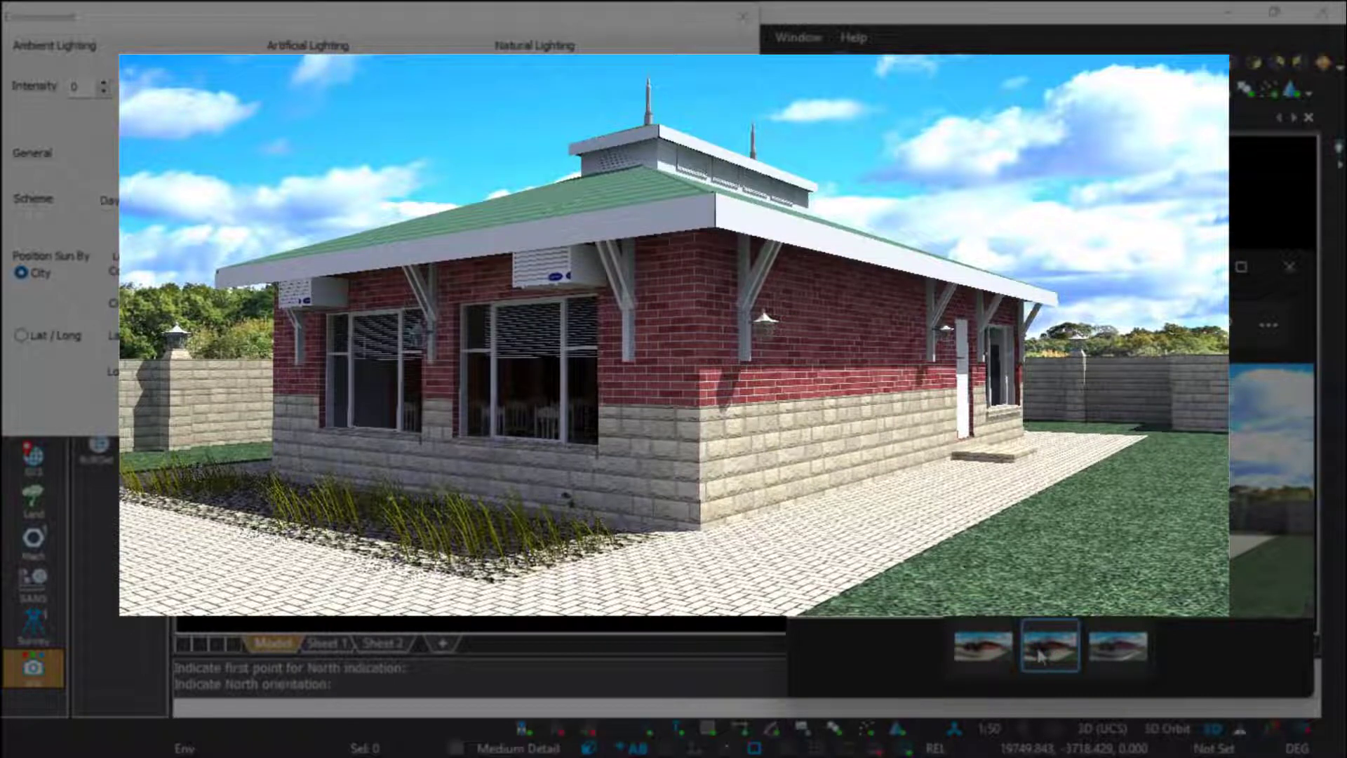
{"action": "left_click", "coordinate": [1130, 658]}
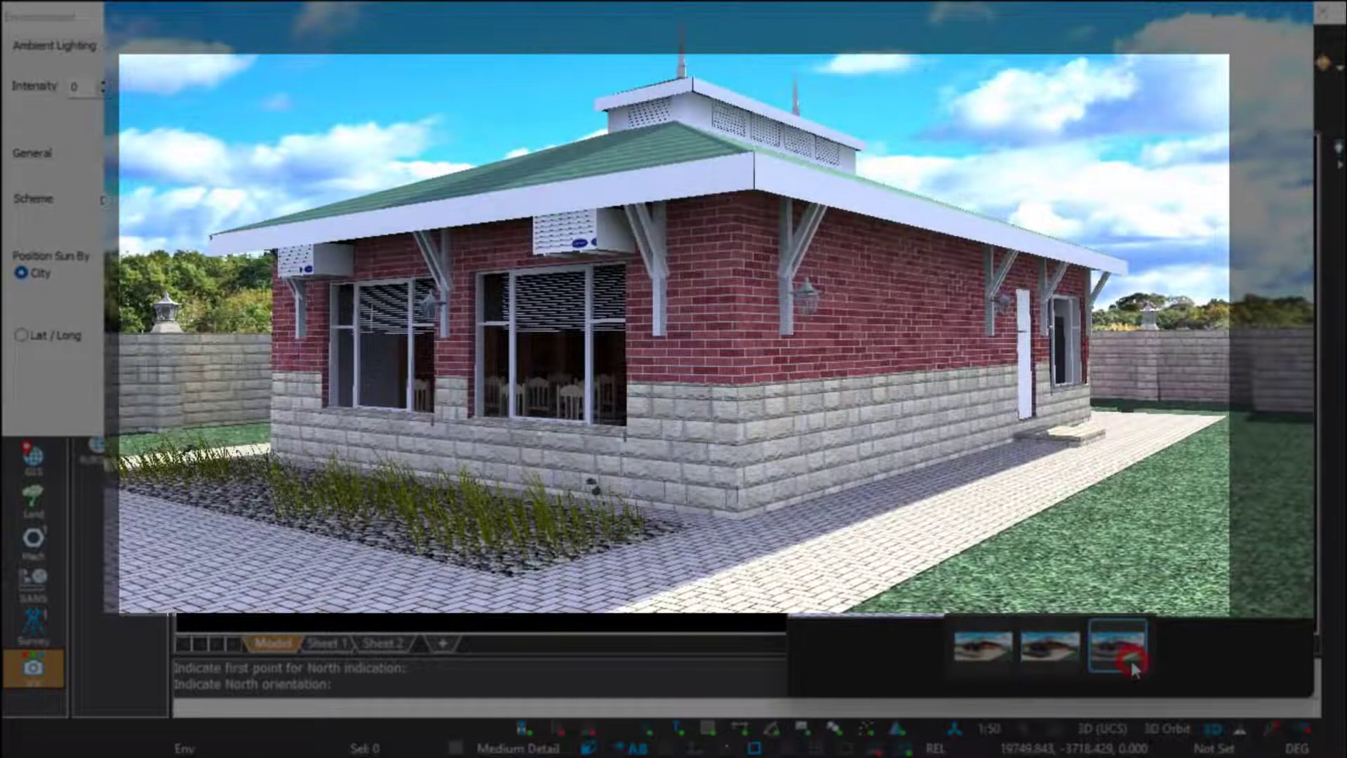
{"action": "left_click", "coordinate": [975, 660]}
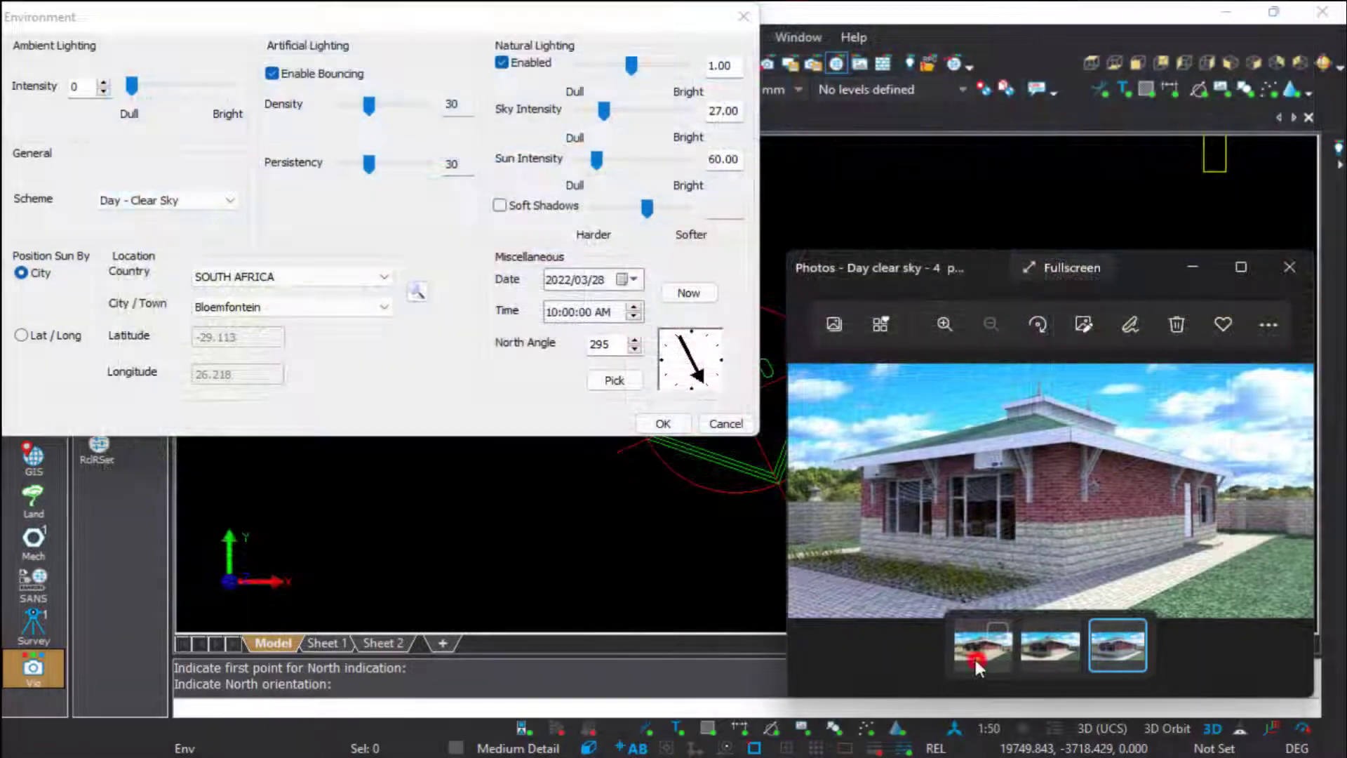
{"action": "left_click", "coordinate": [1051, 655]}
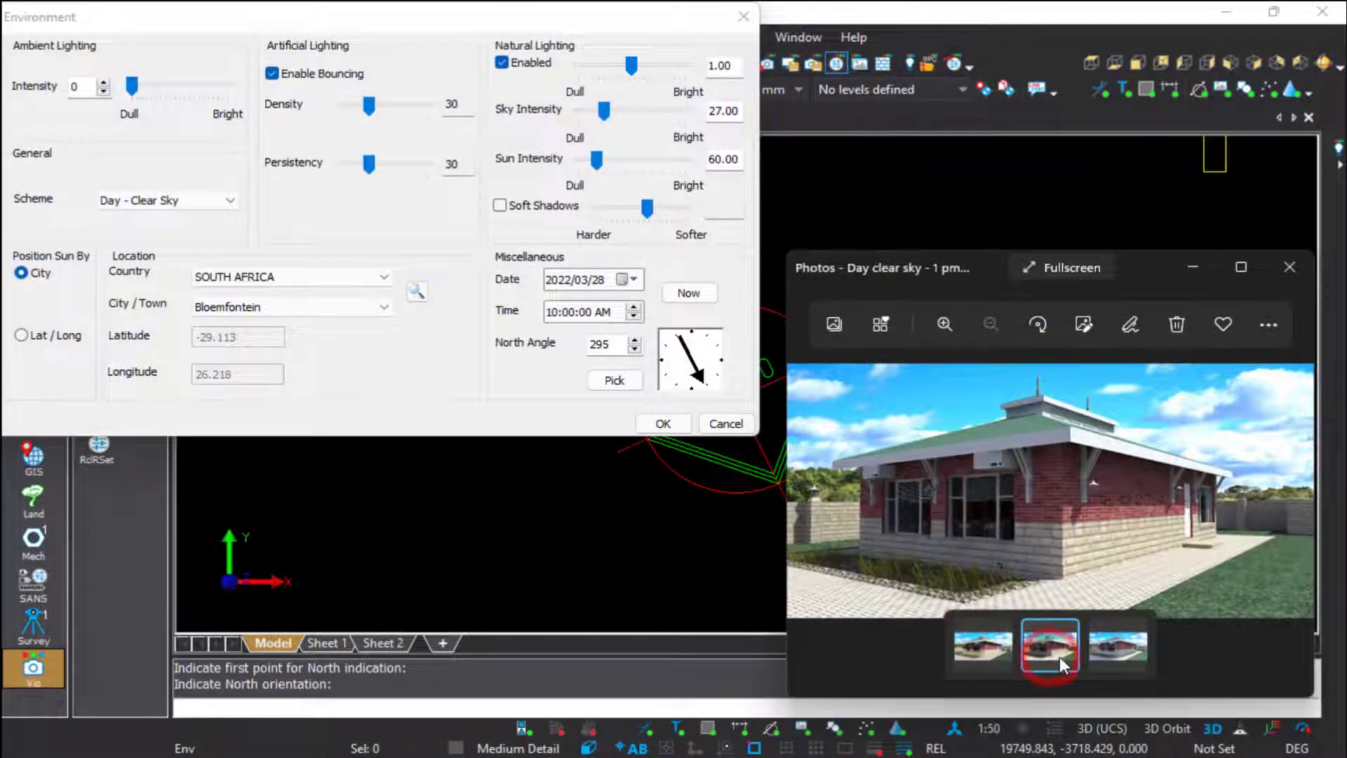
{"action": "left_click", "coordinate": [1125, 660]}
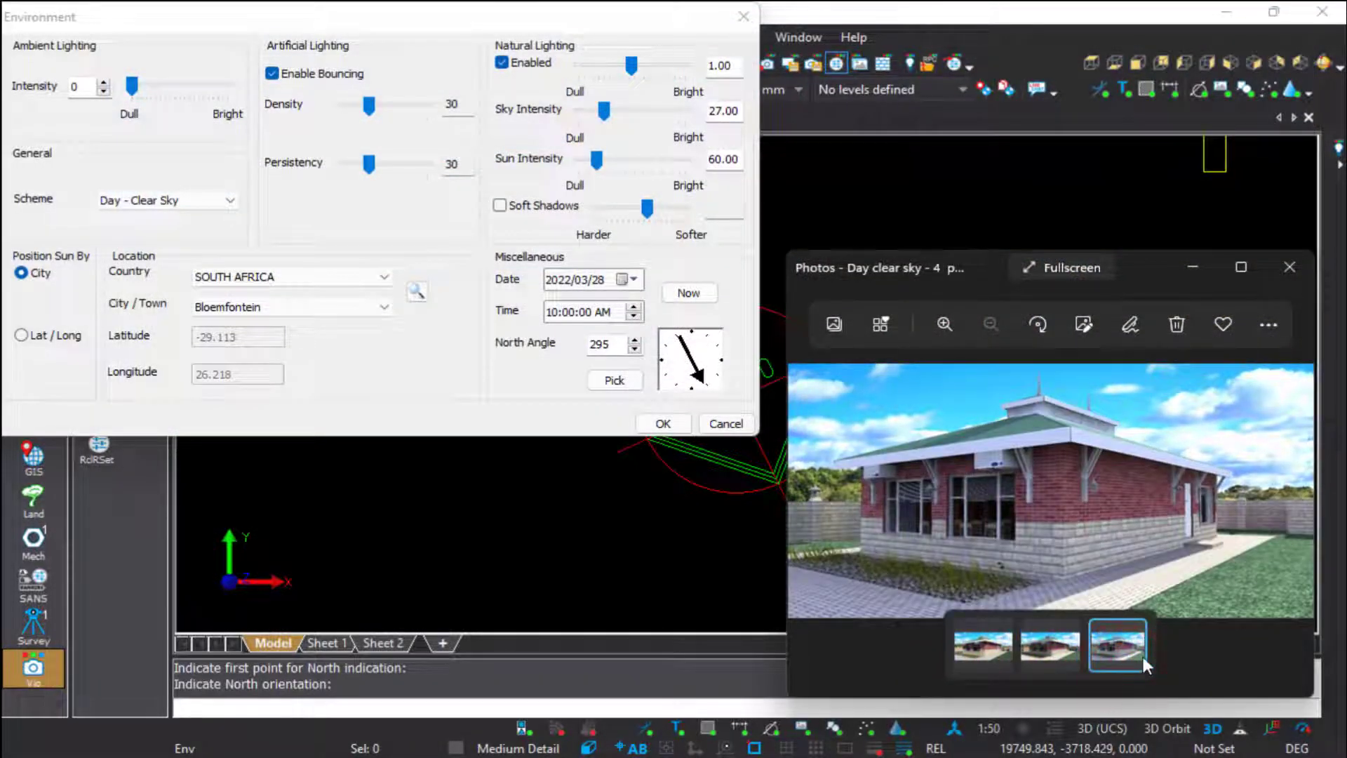